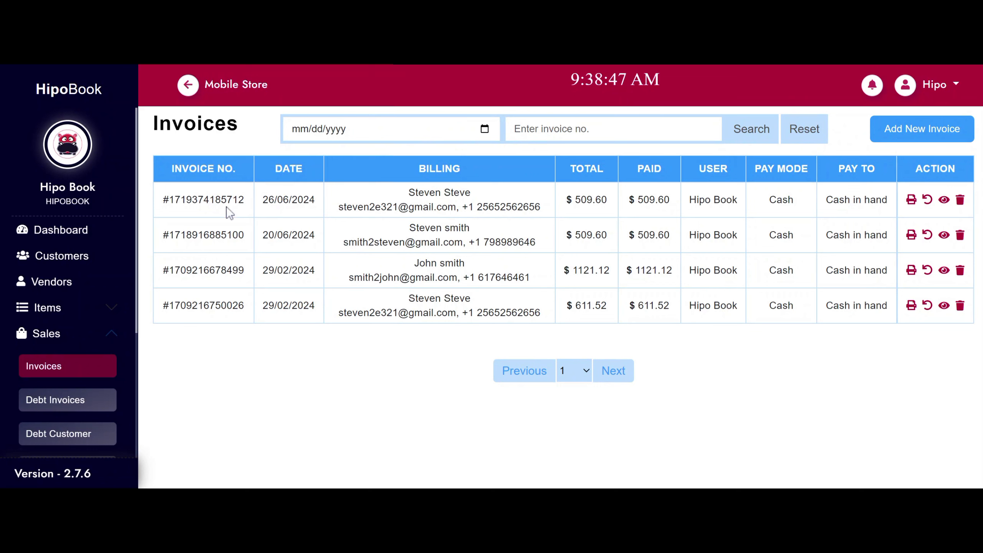
# Search the invoice list for the topmost invoice by its invoice number, highlight the matching row, and reset the search
pyautogui.moveTo(244, 199); pyautogui.dragTo(168, 199)
pyautogui.hotkey('ctrl', 'c')
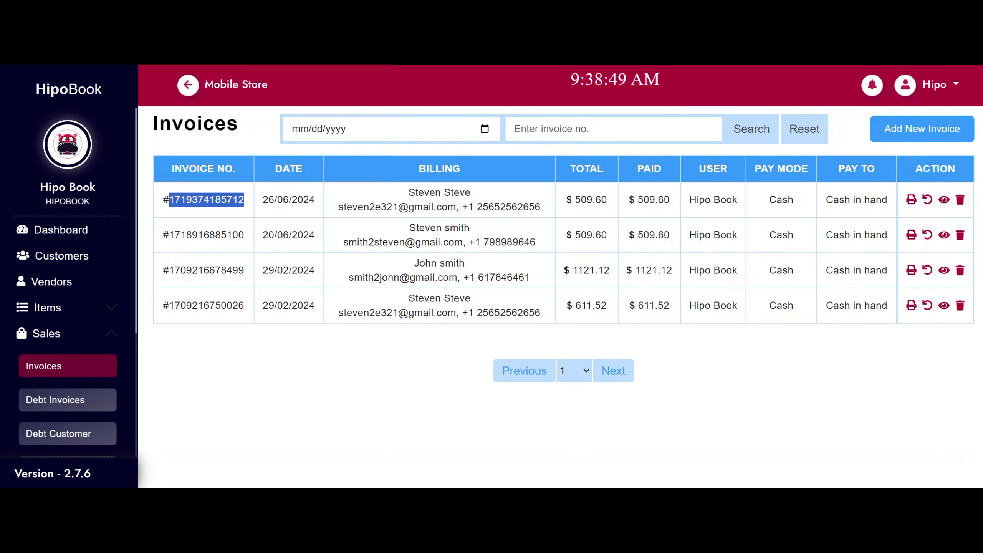
pyautogui.click(515, 129)
pyautogui.hotkey('ctrl', 'v')
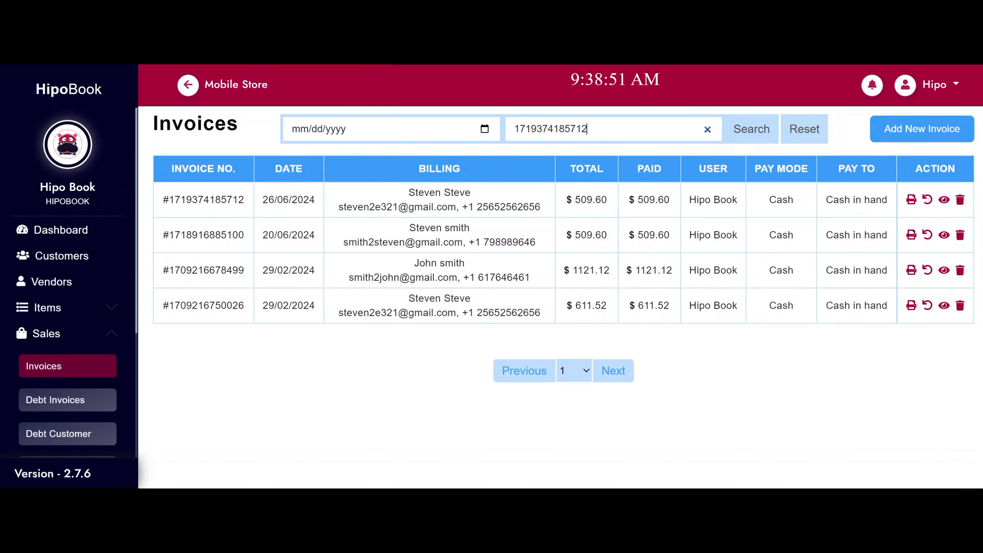
pyautogui.click(743, 127)
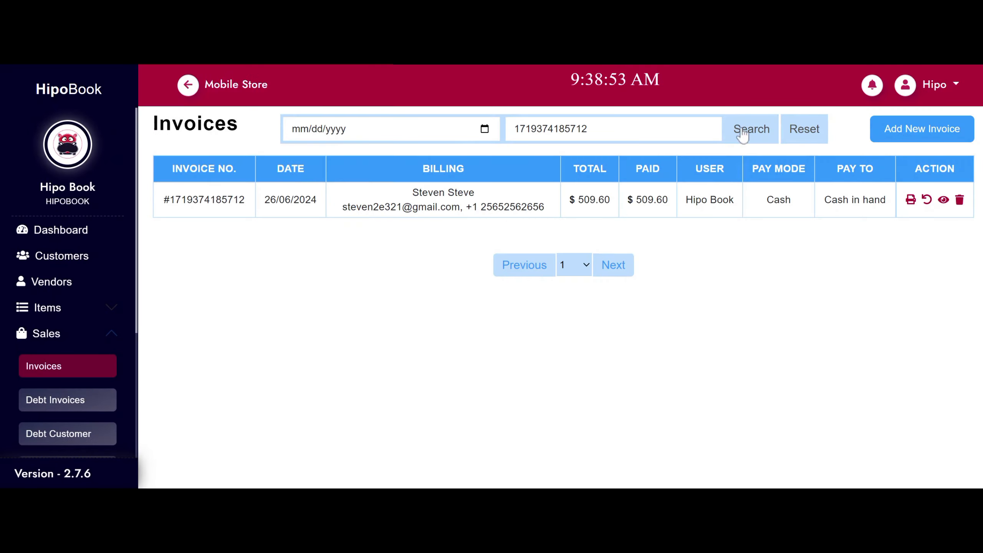
pyautogui.moveTo(163, 199); pyautogui.dragTo(886, 199)
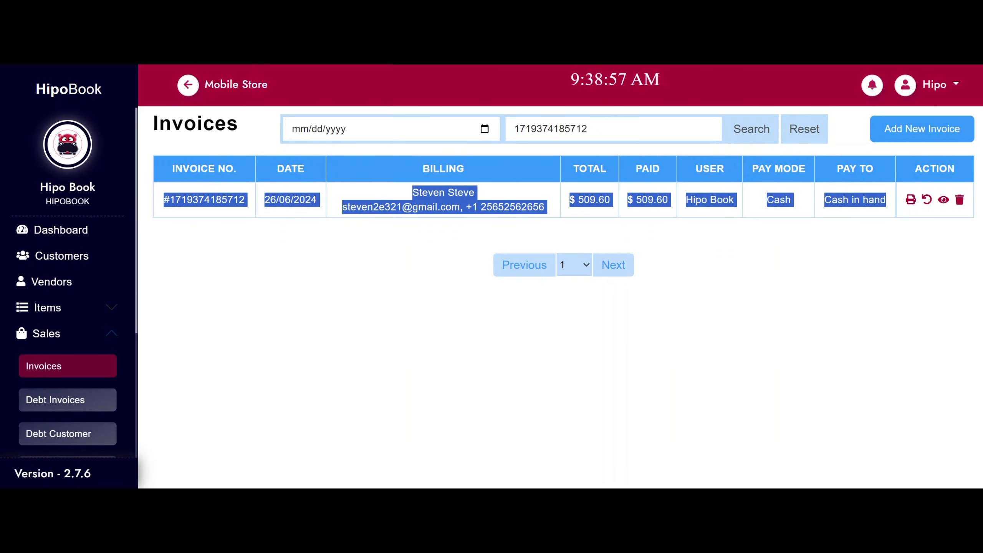
pyautogui.click(832, 213)
pyautogui.click(804, 140)
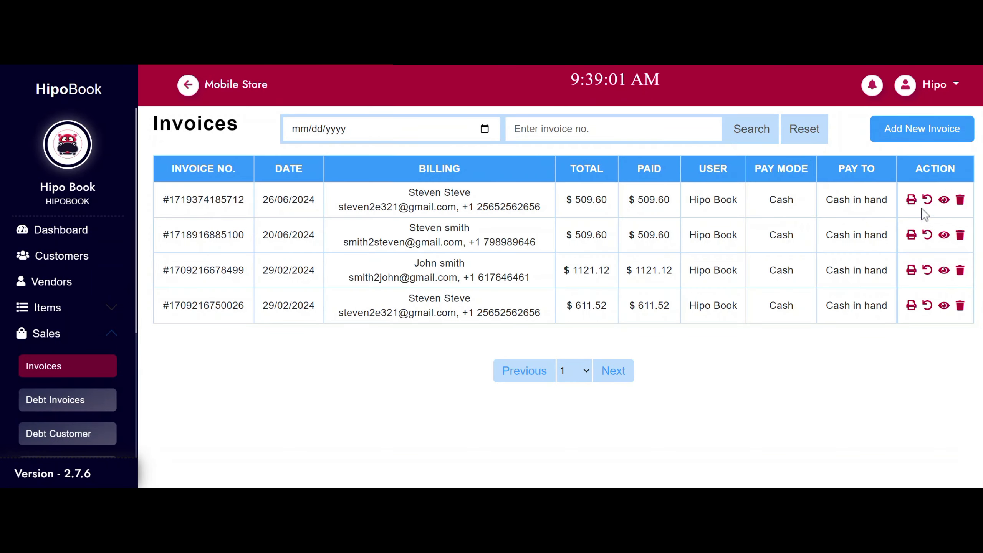
# Fill in a return of one iPhone 15 on the topmost invoice, with reason Changed mind and return to stock enabled, and close it unsubmitted
pyautogui.click(911, 200)
pyautogui.click(927, 199)
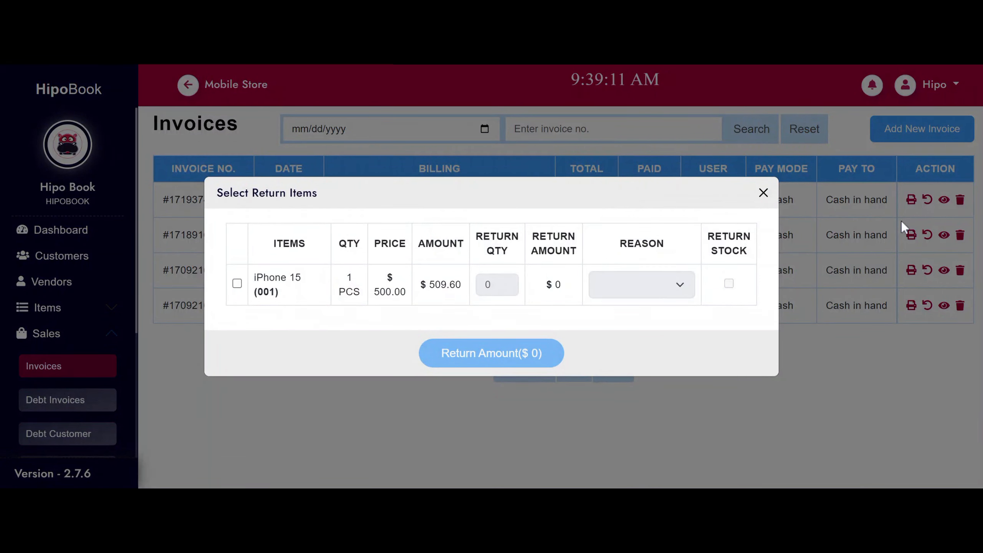
pyautogui.click(237, 283)
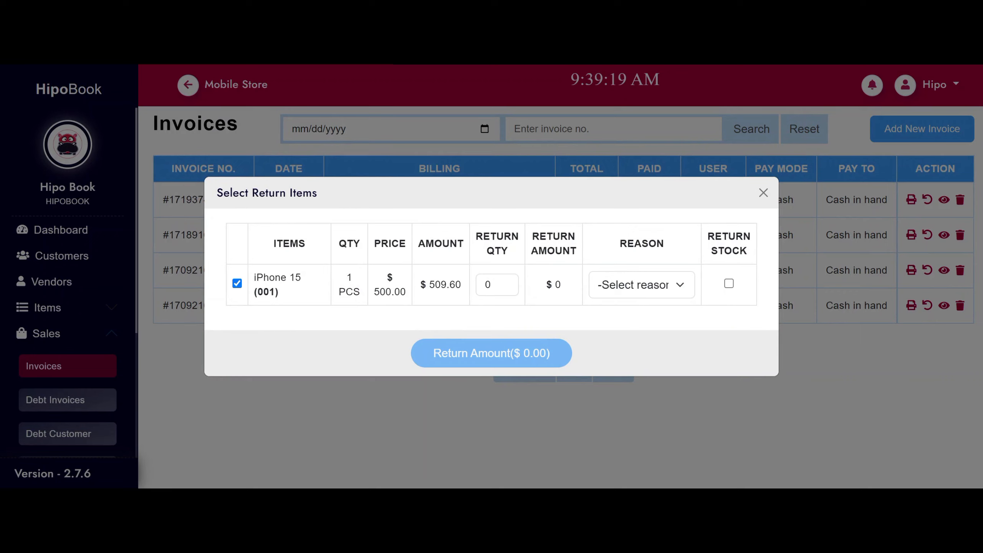
pyautogui.click(618, 373)
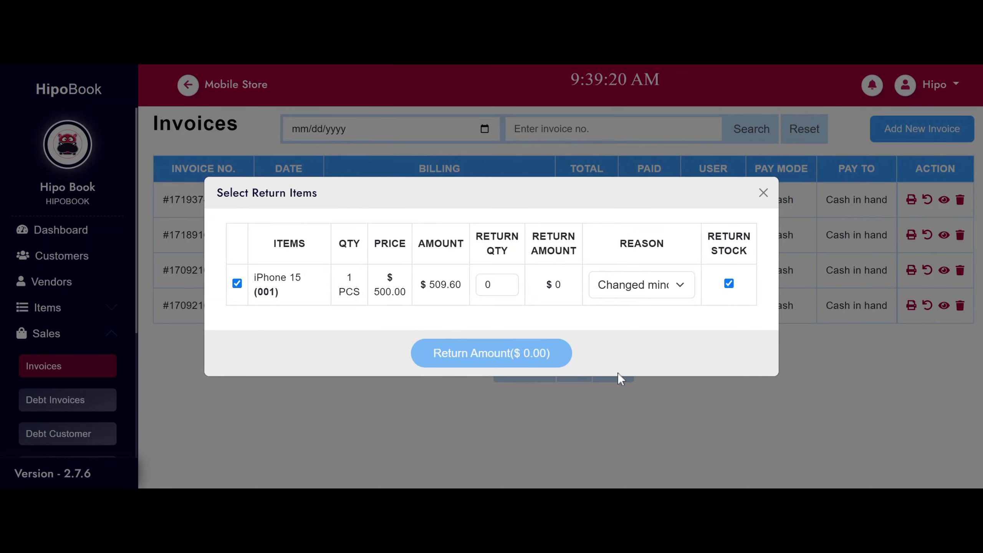
pyautogui.click(504, 281)
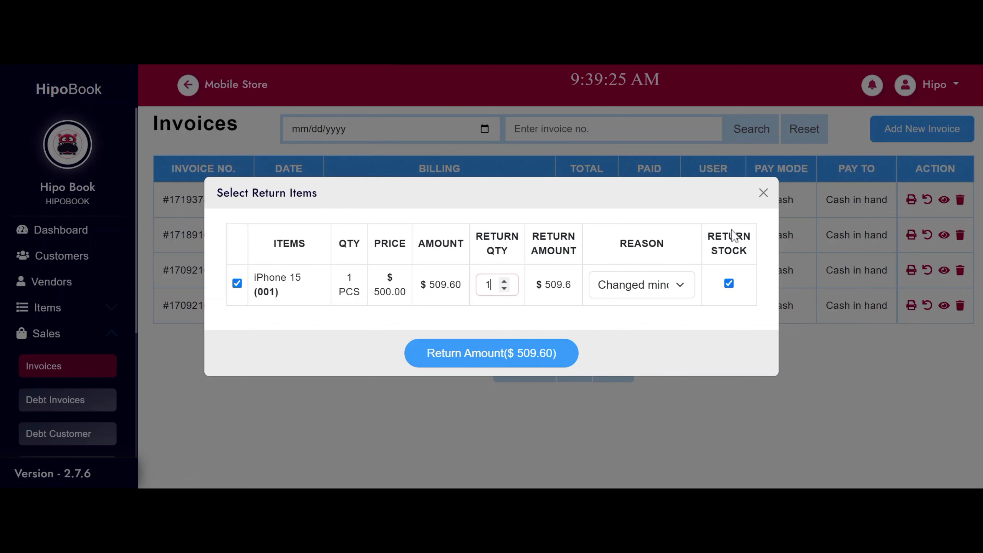
pyautogui.click(763, 192)
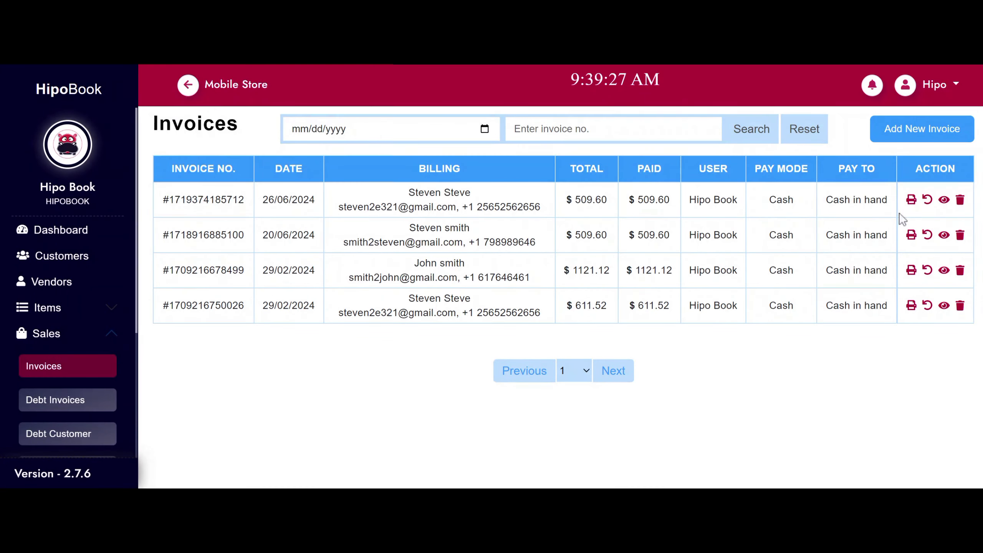
# Examine the full details of the topmost invoice, including its items, amounts and payment method, and return to the invoice list
pyautogui.click(943, 200)
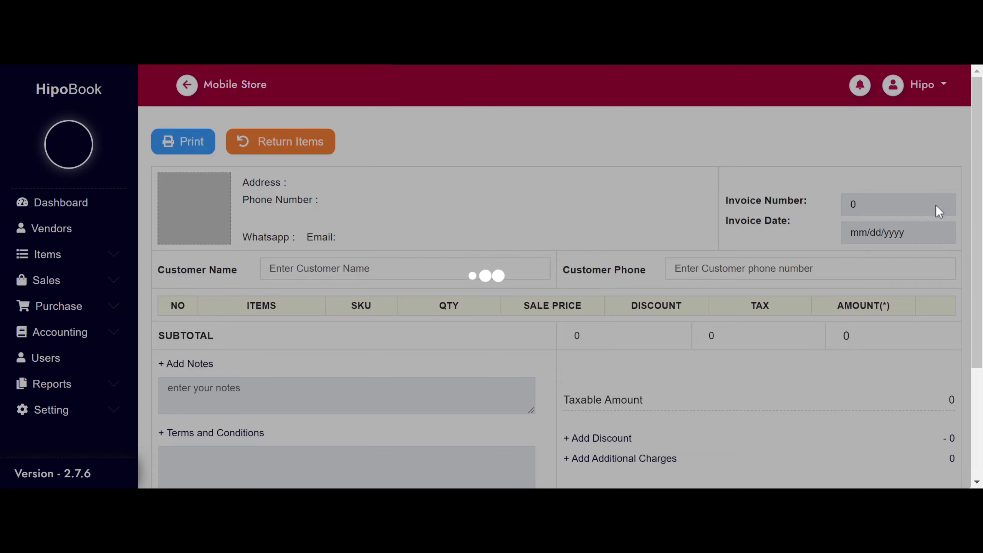
pyautogui.scroll(-6, 518, 233)
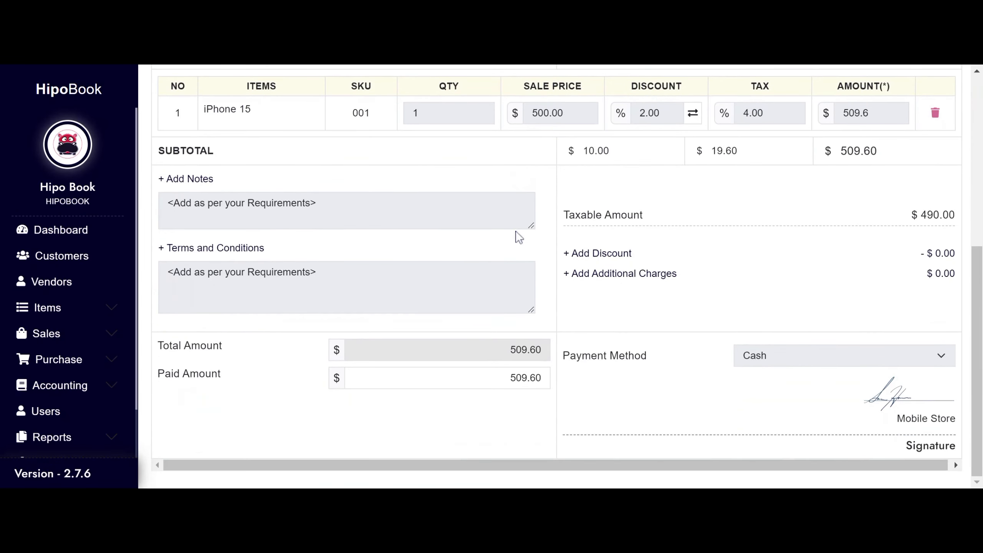
pyautogui.scroll(6, 518, 256)
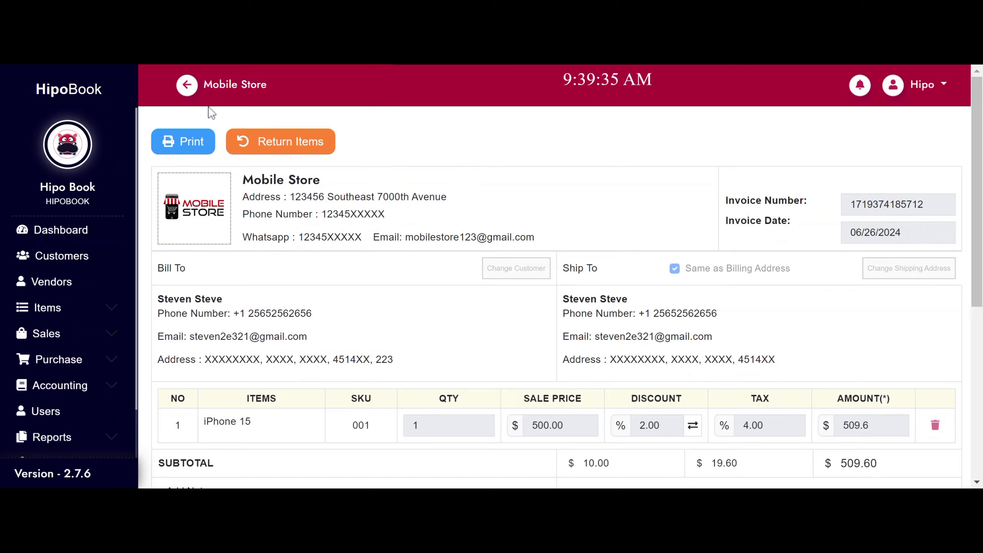
pyautogui.click(187, 86)
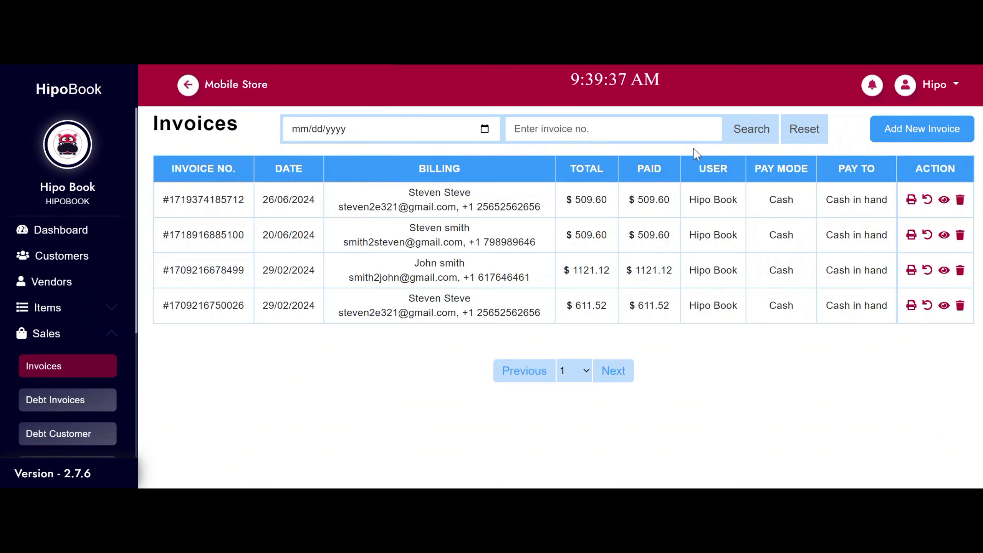
# Try to delete the topmost invoice from the list
pyautogui.click(960, 201)
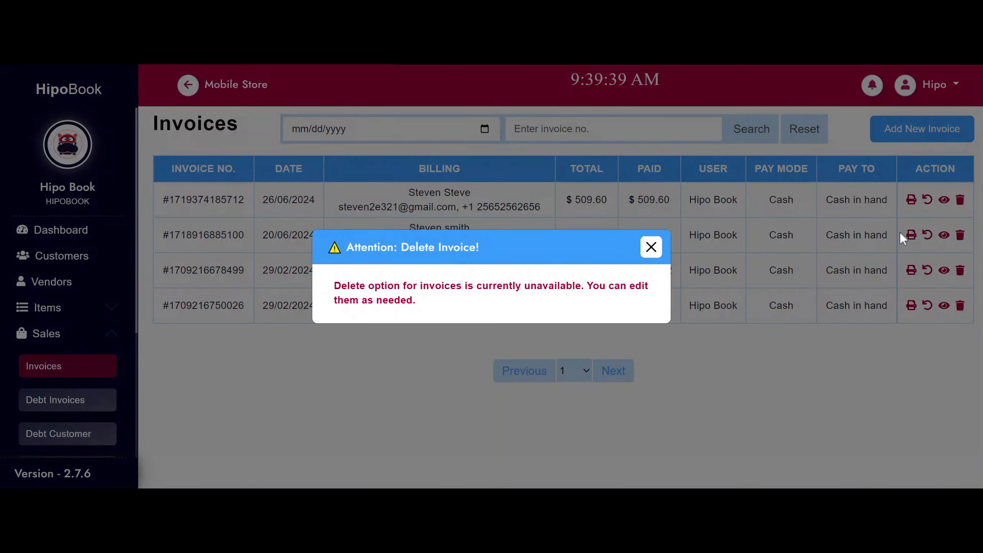
pyautogui.moveTo(334, 285); pyautogui.dragTo(490, 301)
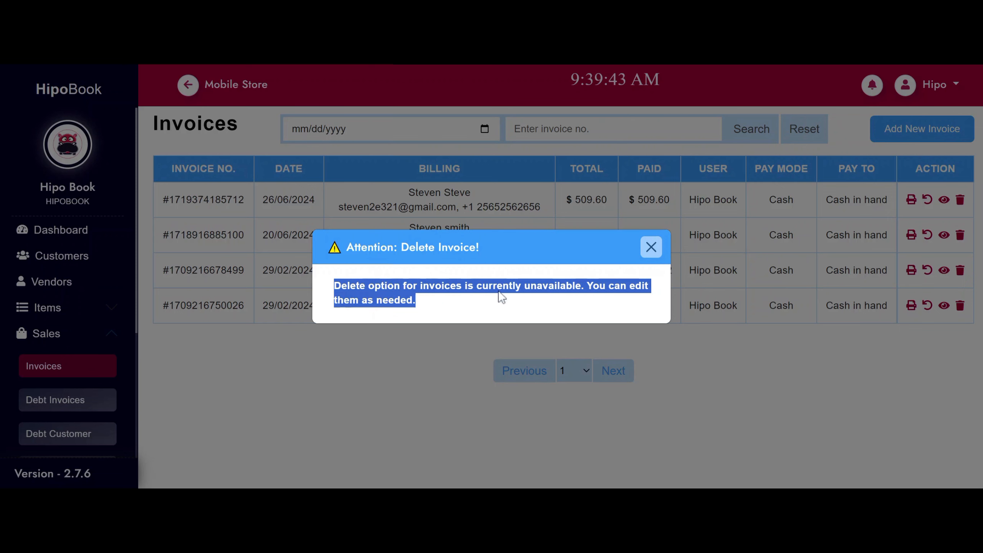
pyautogui.click(650, 246)
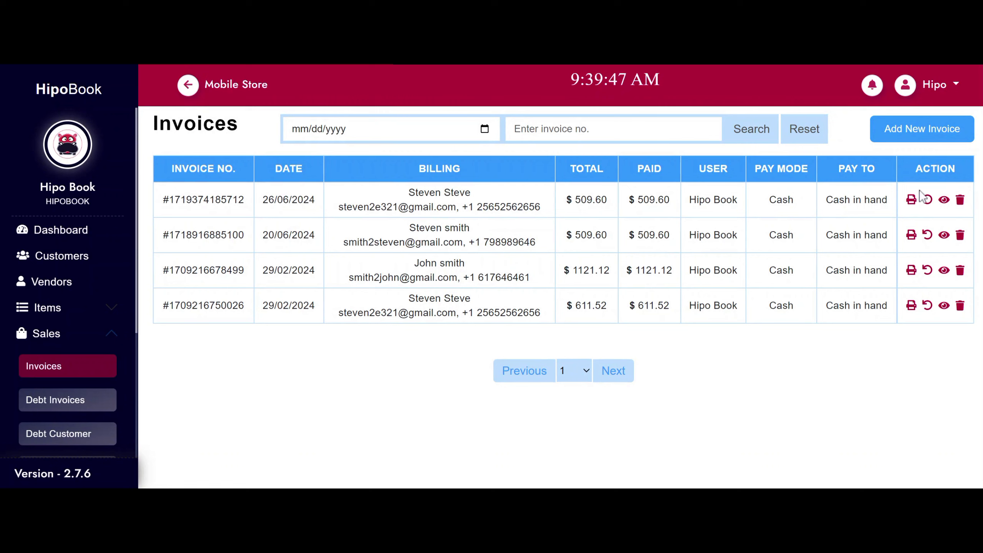
# Start a new invoice and add the item iPhone 15 from batch 1713 with quantity 2
pyautogui.click(920, 131)
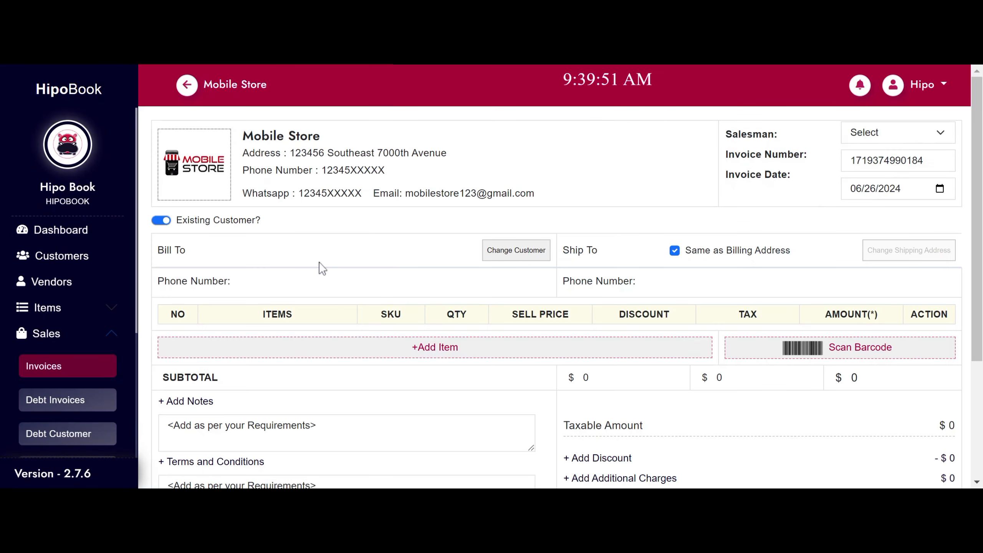
pyautogui.scroll(-2, 321, 267)
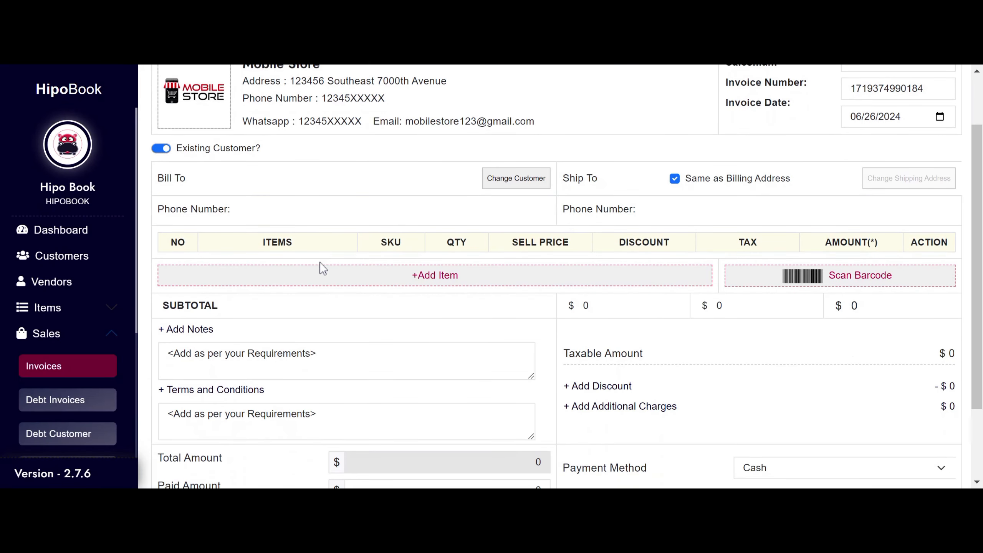
pyautogui.click(425, 275)
pyautogui.click(461, 290)
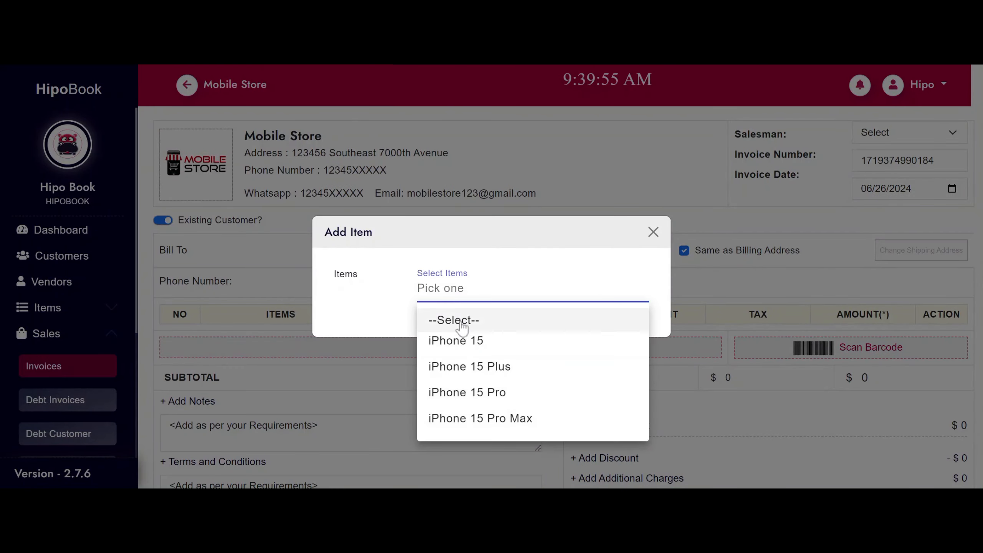
pyautogui.click(470, 344)
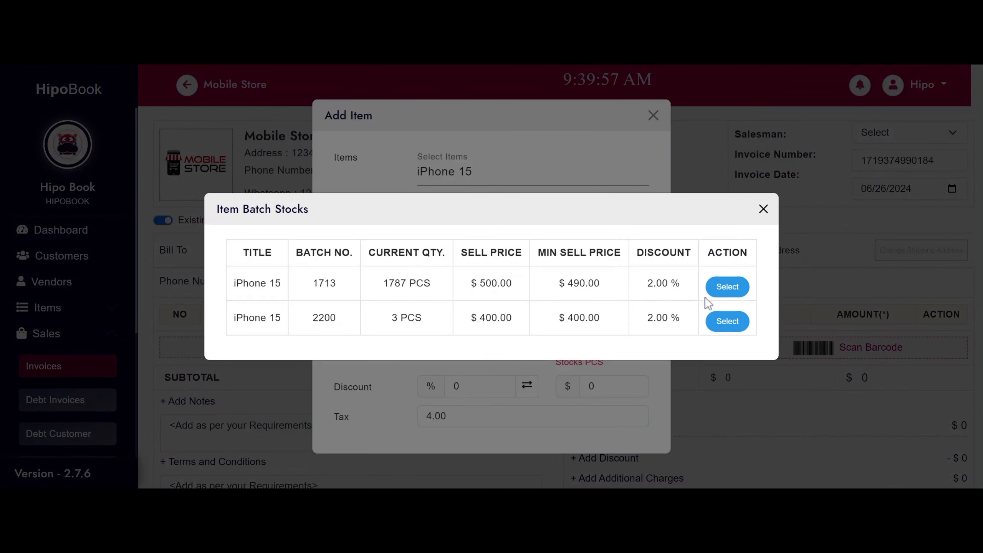
pyautogui.click(728, 287)
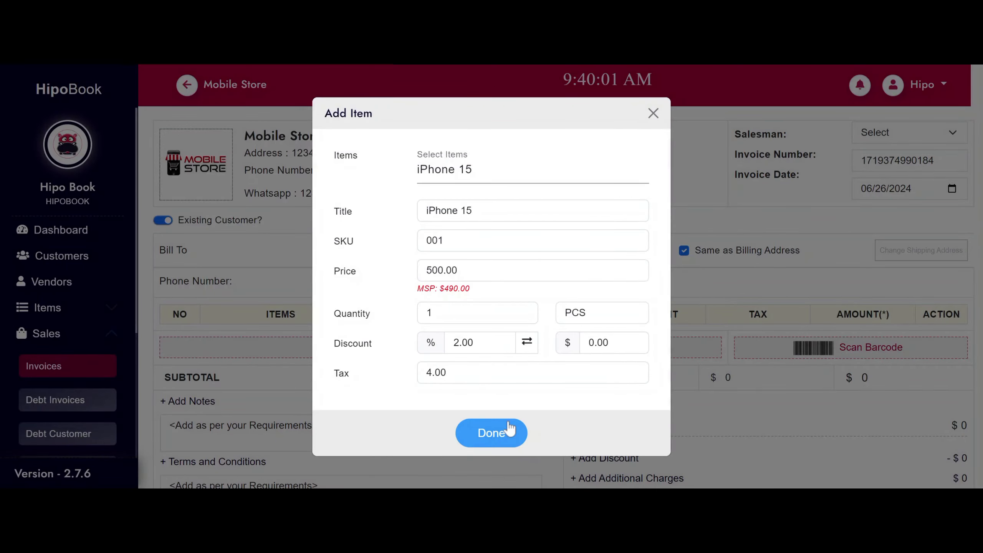
pyautogui.click(527, 310)
pyautogui.click(491, 433)
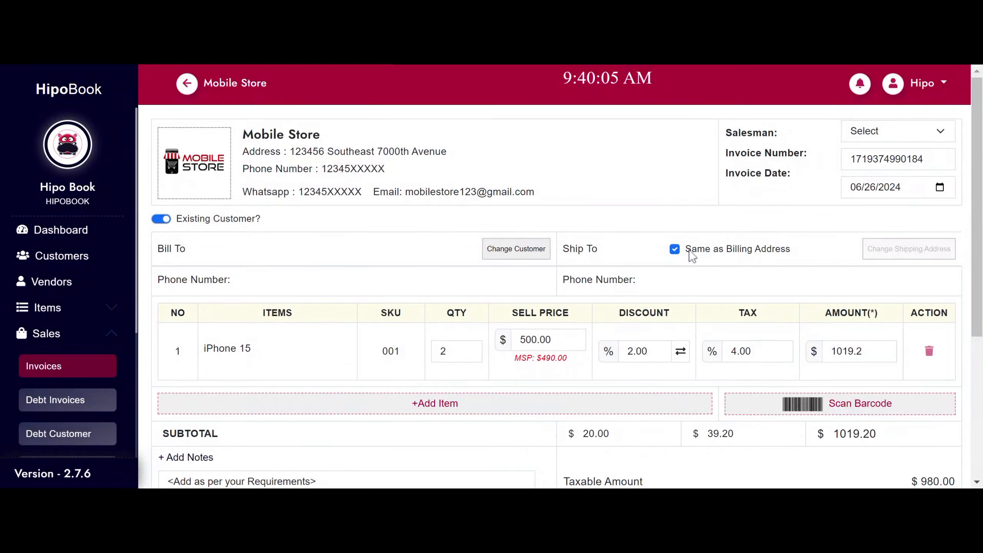
pyautogui.scroll(-3, 689, 250)
pyautogui.scroll(-2, 689, 249)
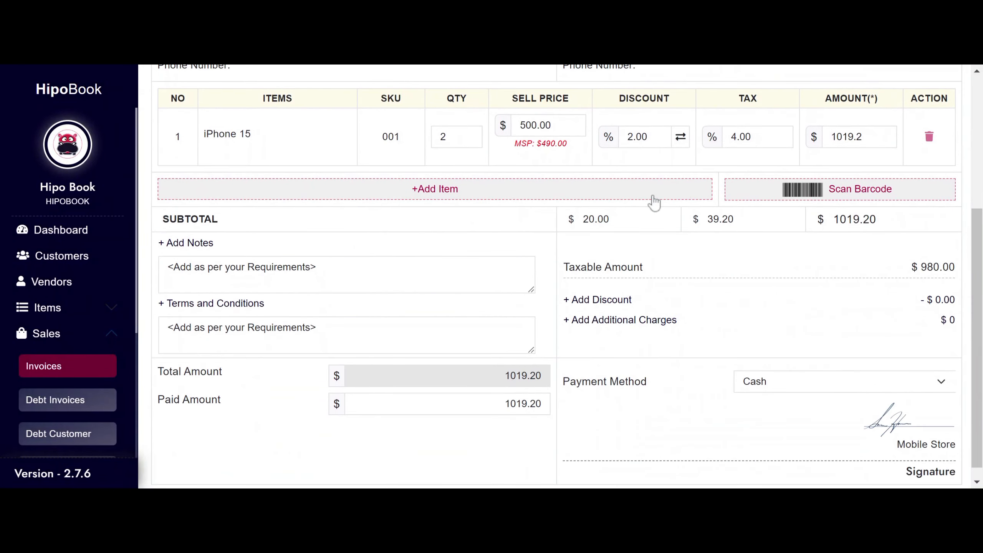
pyautogui.scroll(2, 652, 201)
pyautogui.scroll(2, 652, 201)
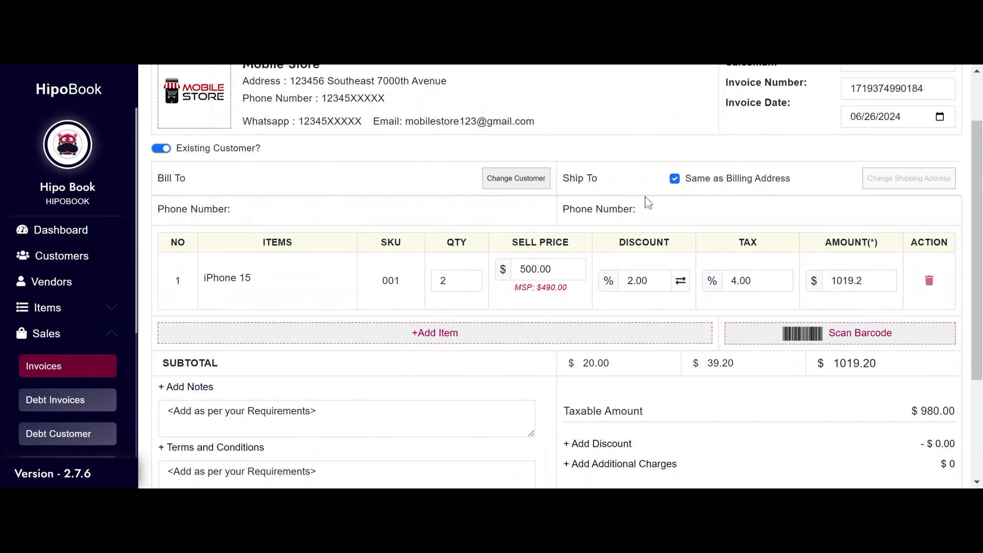
pyautogui.click(515, 179)
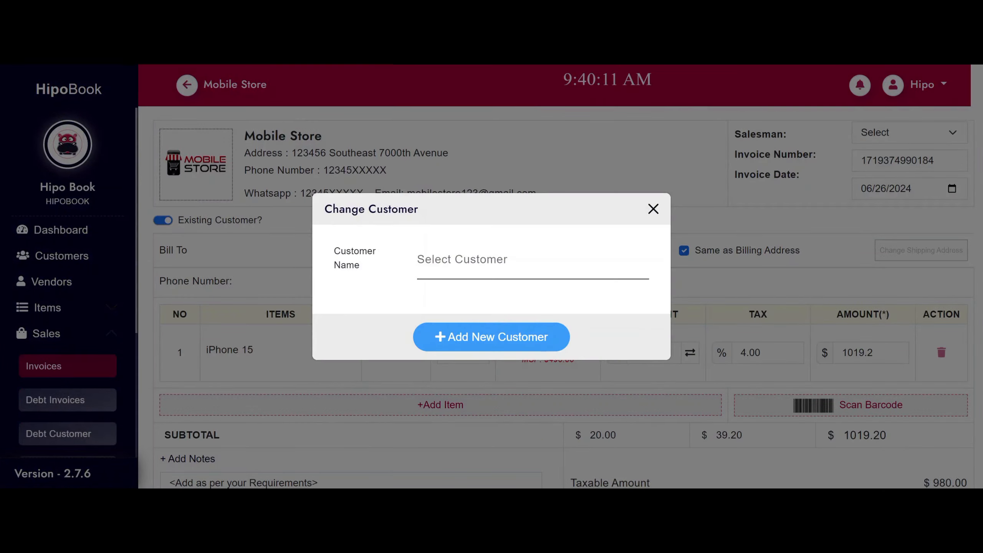
pyautogui.click(503, 265)
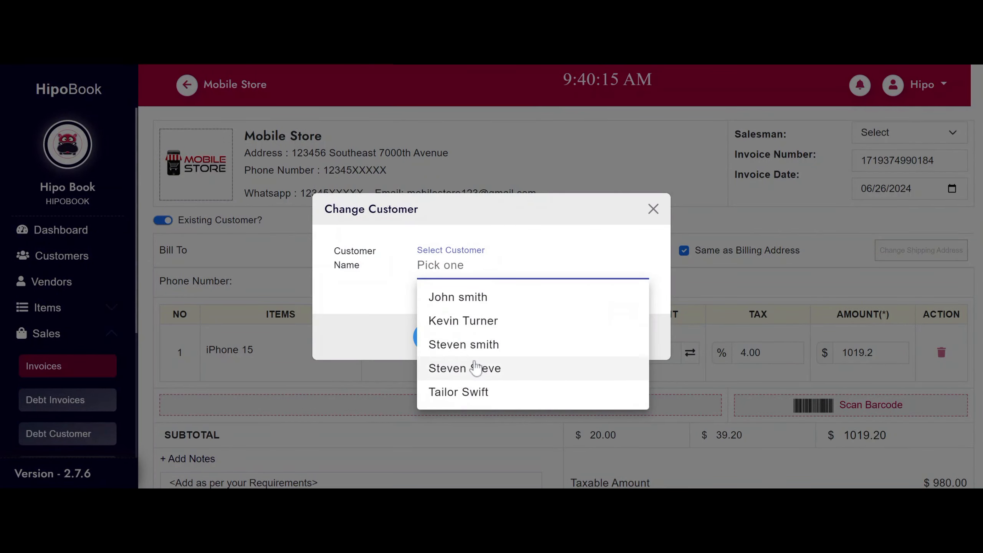
pyautogui.click(653, 208)
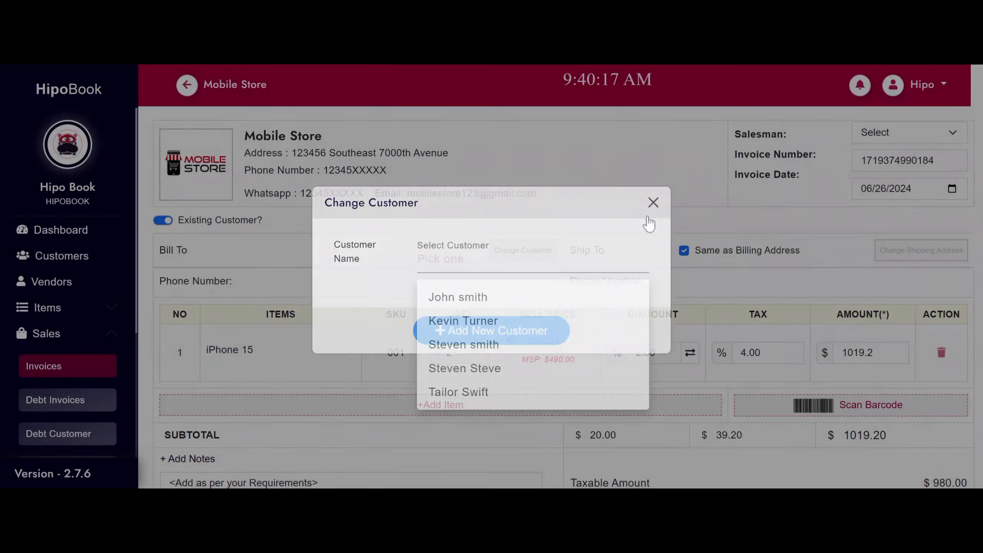
# Bill the new invoice to the second customer in the existing customer list
pyautogui.click(515, 248)
pyautogui.click(514, 339)
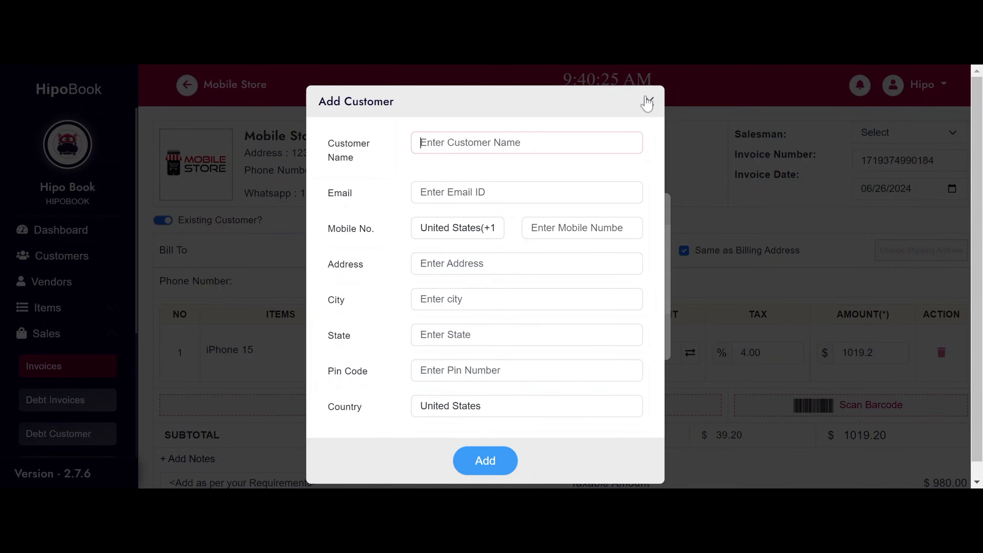
pyautogui.click(648, 102)
pyautogui.click(465, 267)
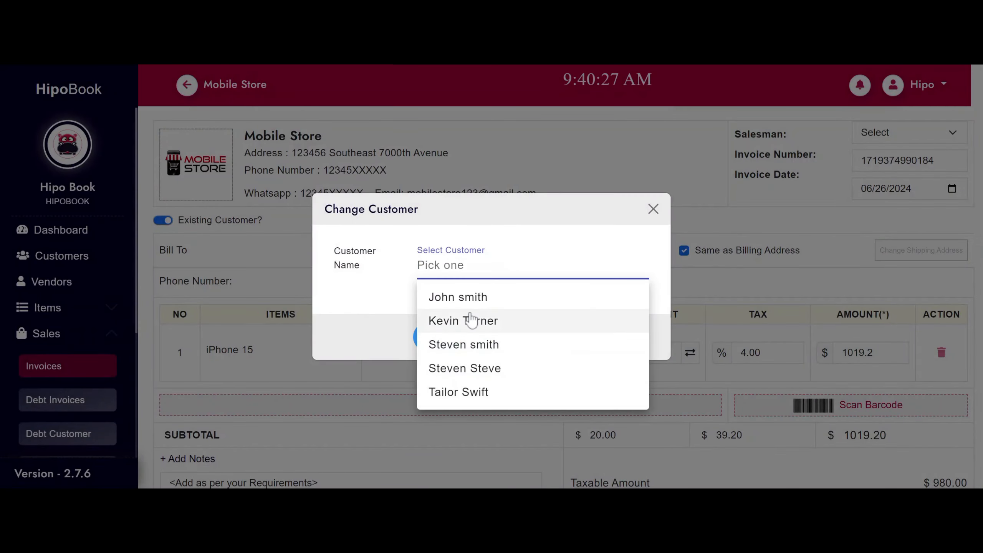
pyautogui.click(471, 320)
# Review the invoice's notes and terms and conditions, and show the entry fields for additional charges
pyautogui.scroll(-4, 600, 263)
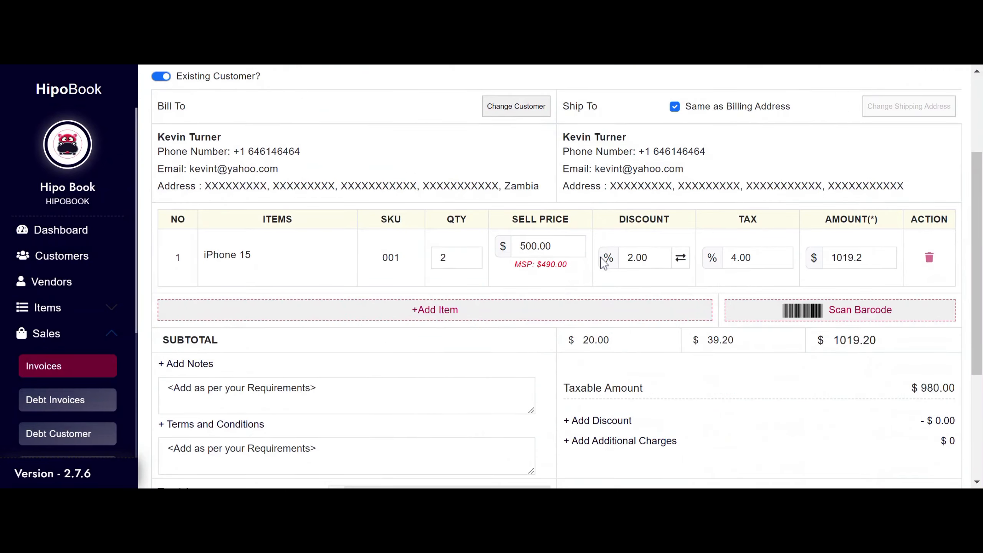
pyautogui.scroll(-5, 604, 263)
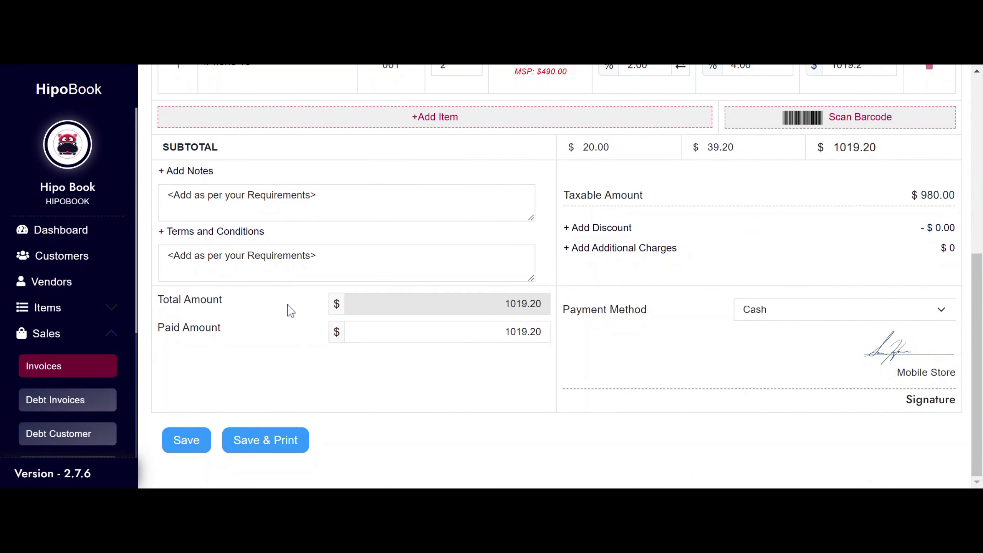
pyautogui.moveTo(316, 195); pyautogui.dragTo(168, 195)
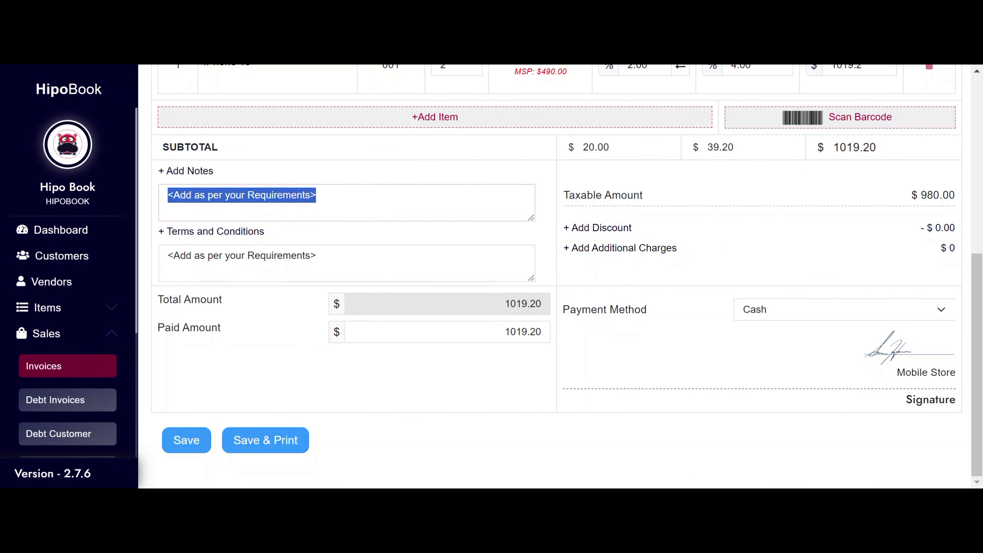
pyautogui.moveTo(316, 255); pyautogui.dragTo(167, 256)
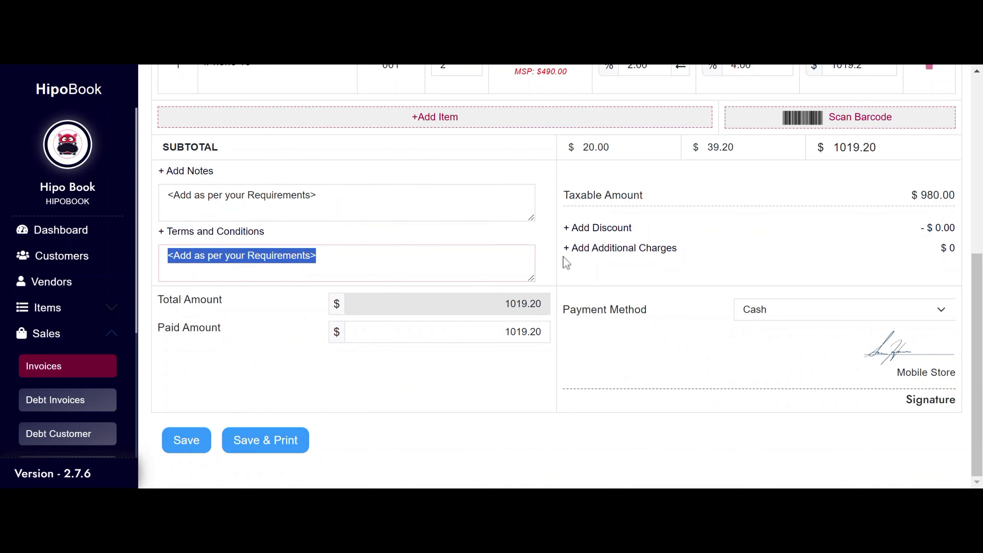
pyautogui.click(627, 259)
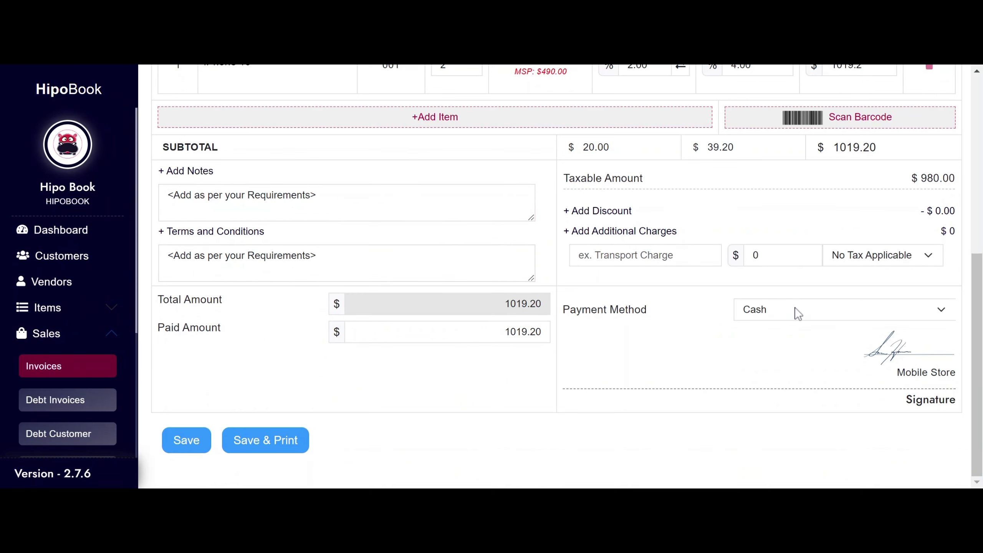
# Try the Cheque and Online payment methods on the invoice, choosing a payment recipient for the online option
pyautogui.click(798, 327)
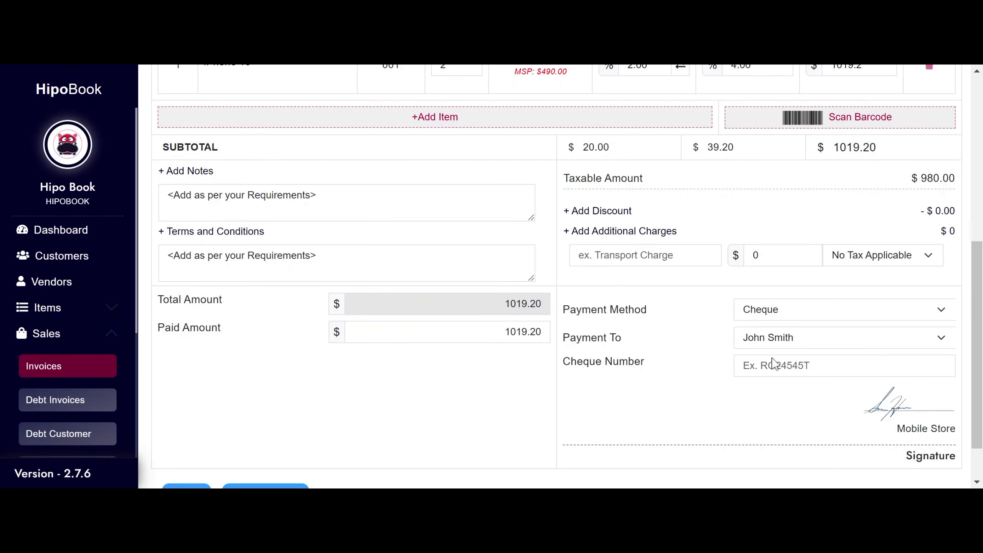
pyautogui.click(772, 363)
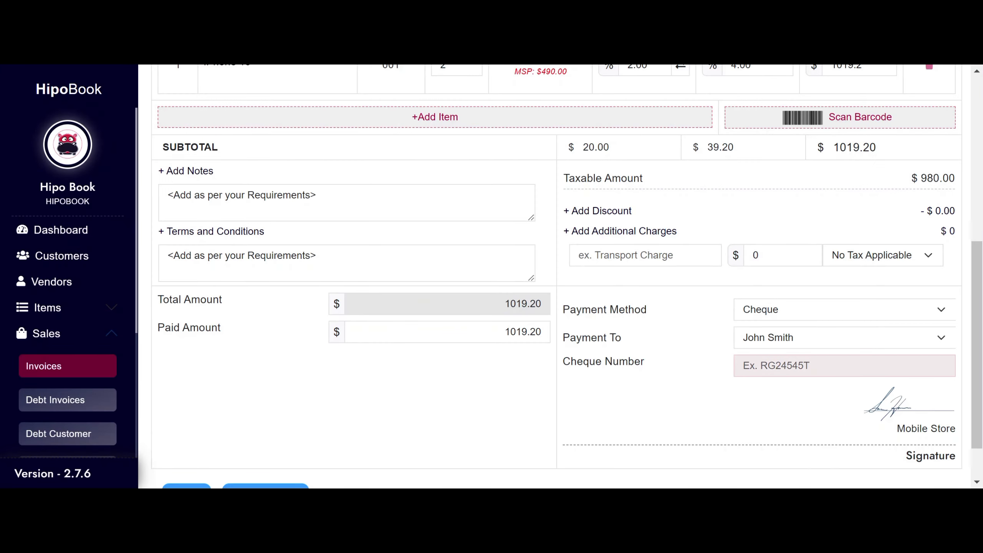
pyautogui.click(787, 309)
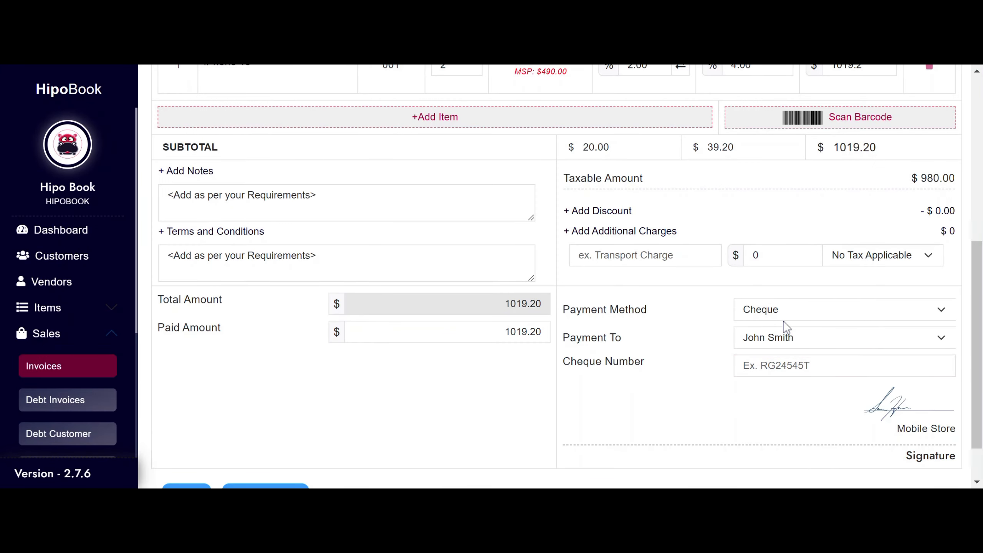
pyautogui.click(776, 353)
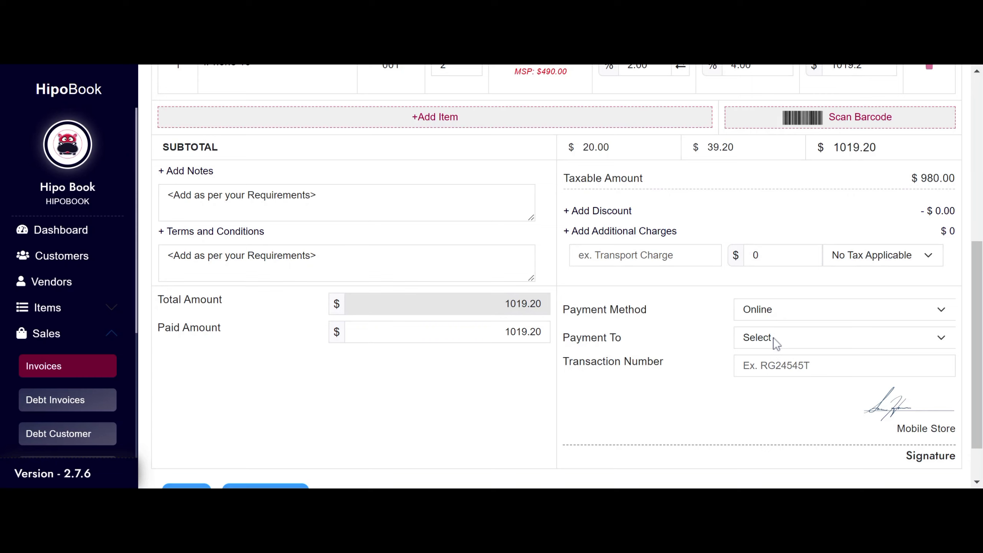
pyautogui.click(793, 350)
pyautogui.click(805, 366)
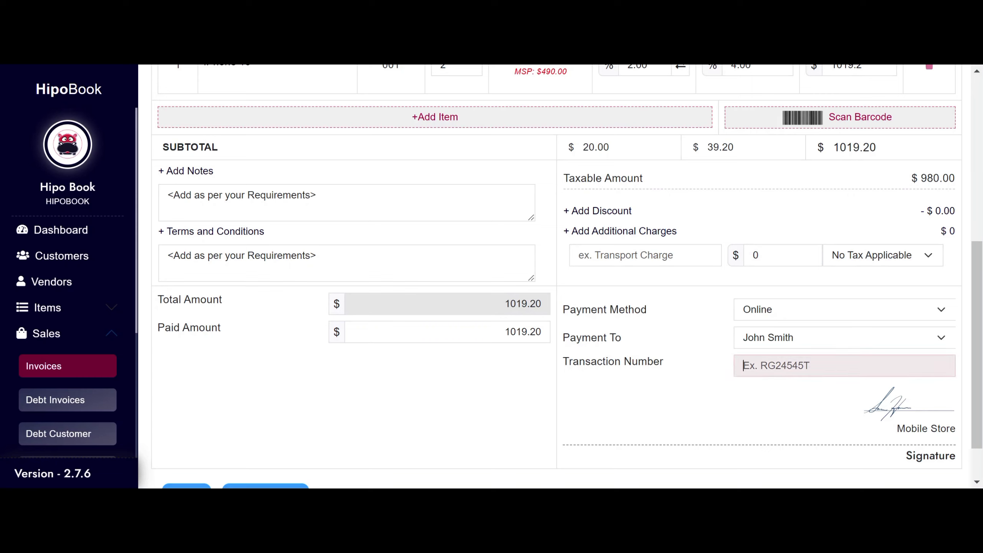
# Set the invoice's payment method to Cash and save the invoice
pyautogui.click(770, 314)
pyautogui.click(773, 332)
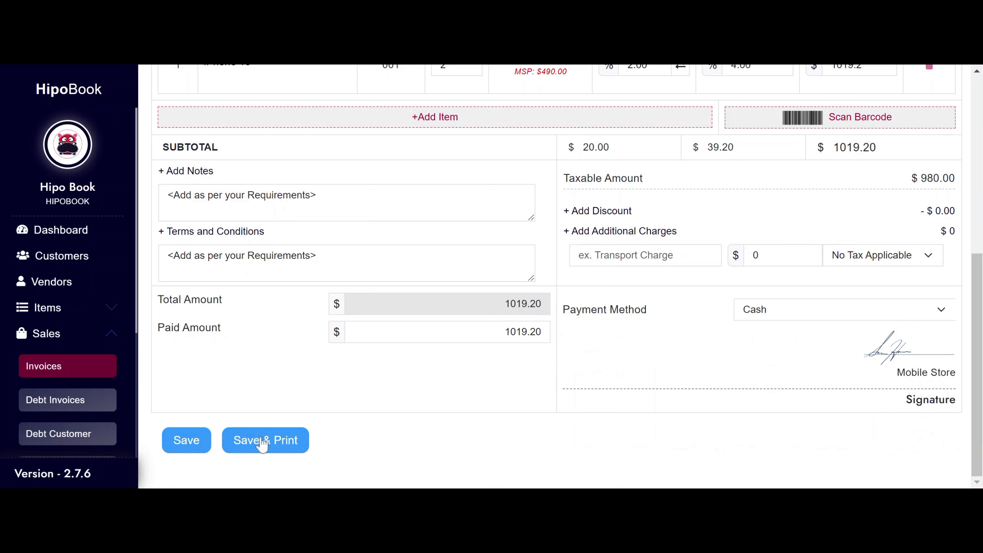
pyautogui.click(202, 441)
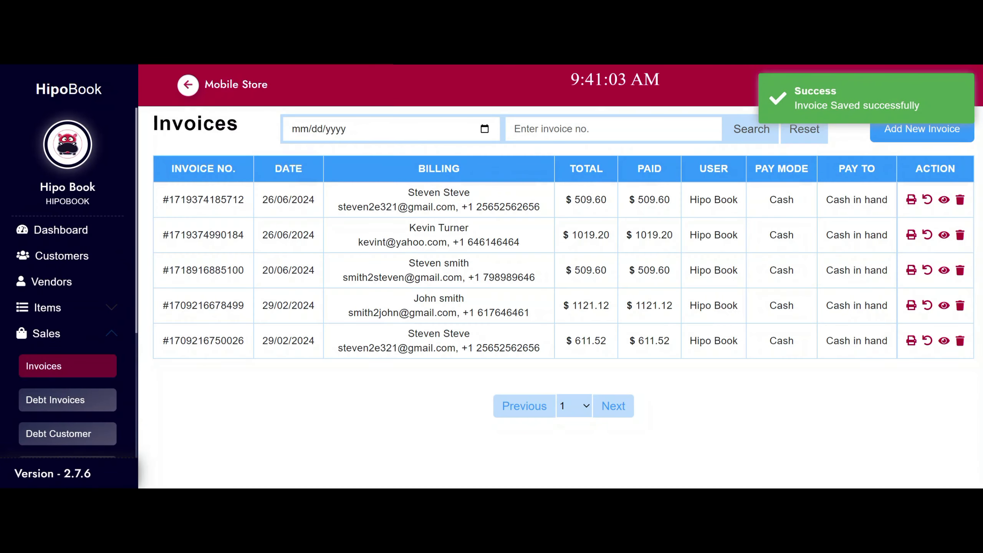
# Search the debt invoices by the topmost invoice's number, review the matching entry and reset the search
pyautogui.click(87, 401)
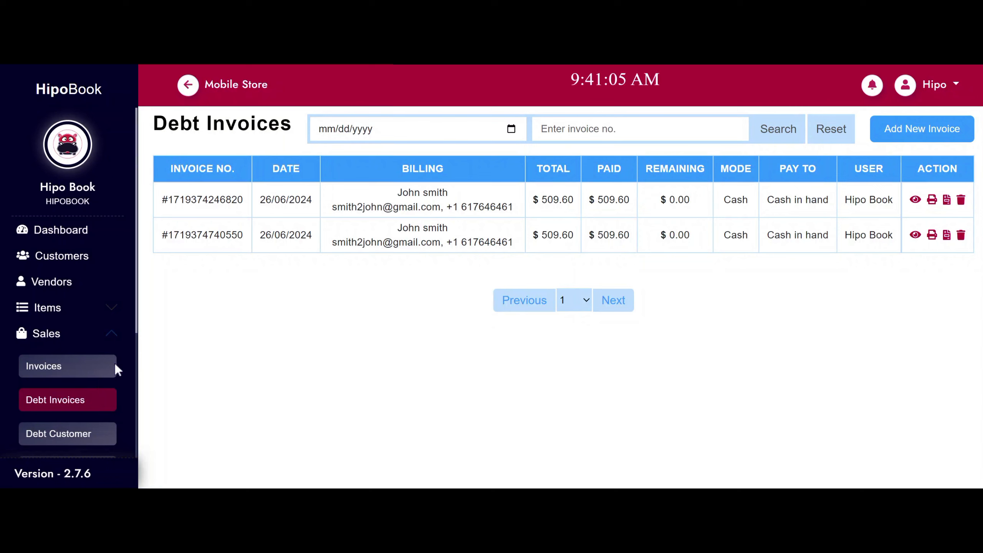
pyautogui.click(509, 130)
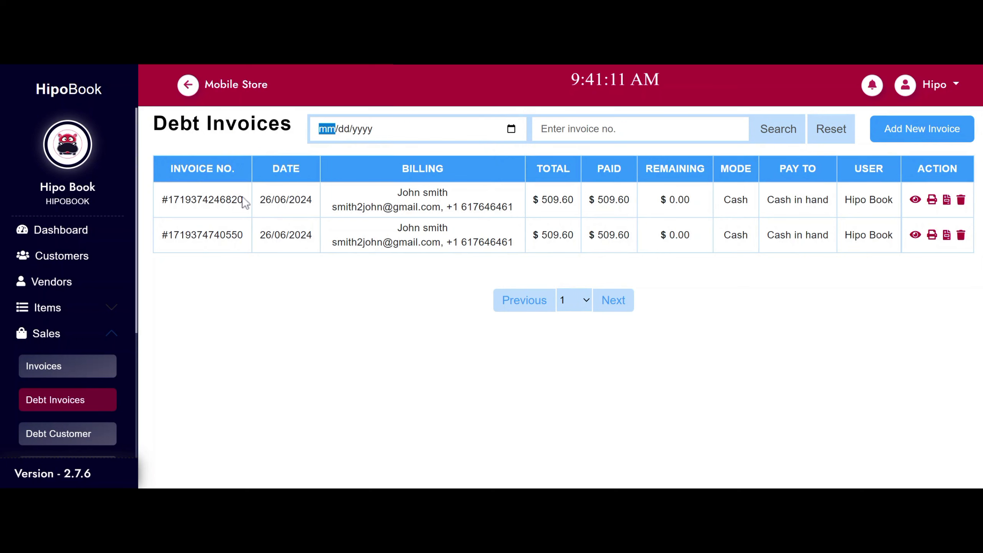
pyautogui.moveTo(244, 201); pyautogui.dragTo(168, 200)
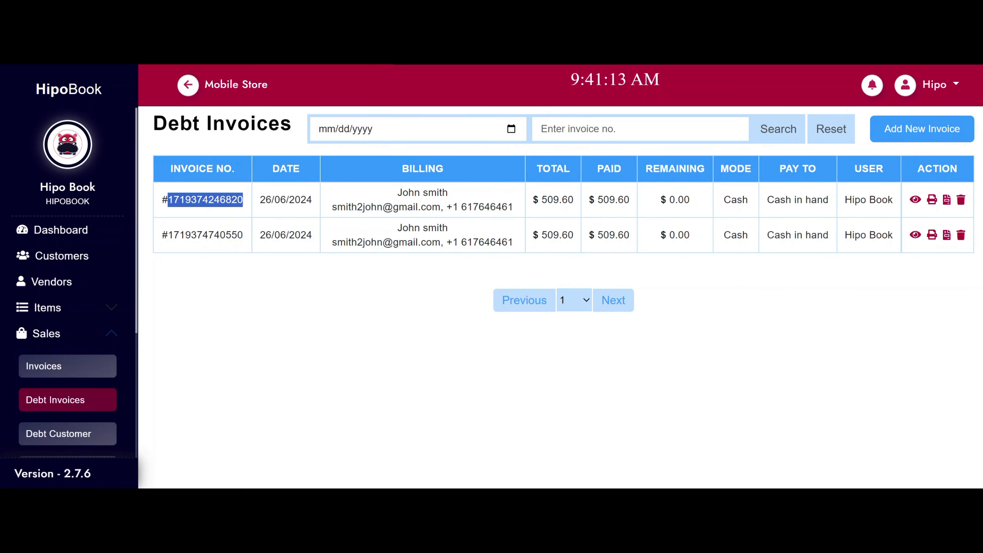
pyautogui.hotkey('ctrl', 'c')
pyautogui.click(639, 129)
pyautogui.hotkey('ctrl', 'v')
pyautogui.click(785, 130)
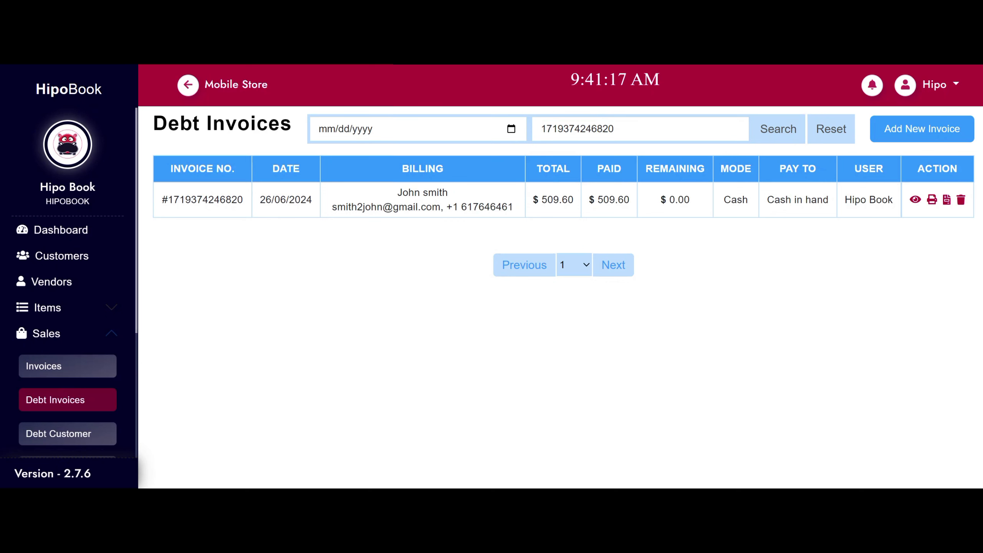
pyautogui.moveTo(161, 200); pyautogui.dragTo(894, 200)
pyautogui.click(830, 129)
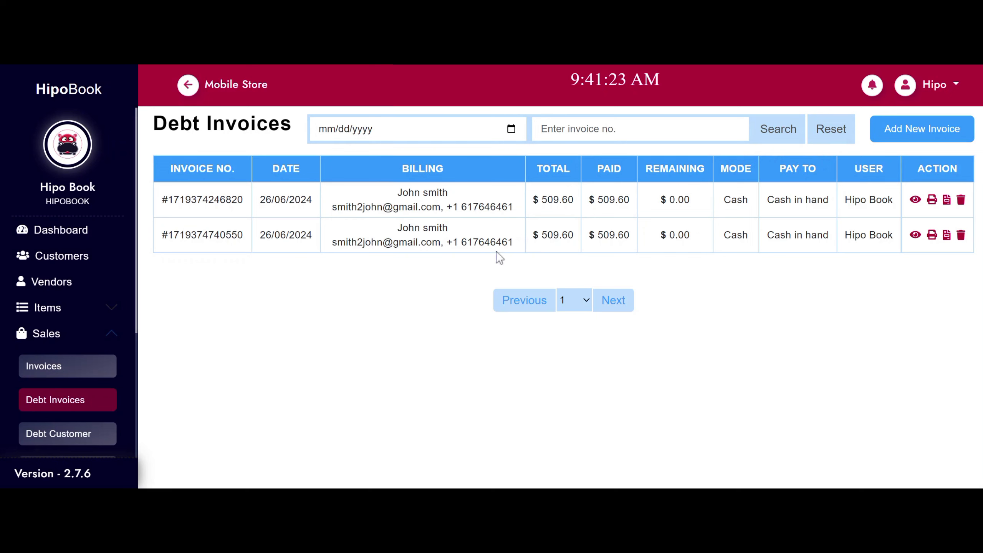
# View the transactions of the topmost debt invoice and close them
pyautogui.click(915, 199)
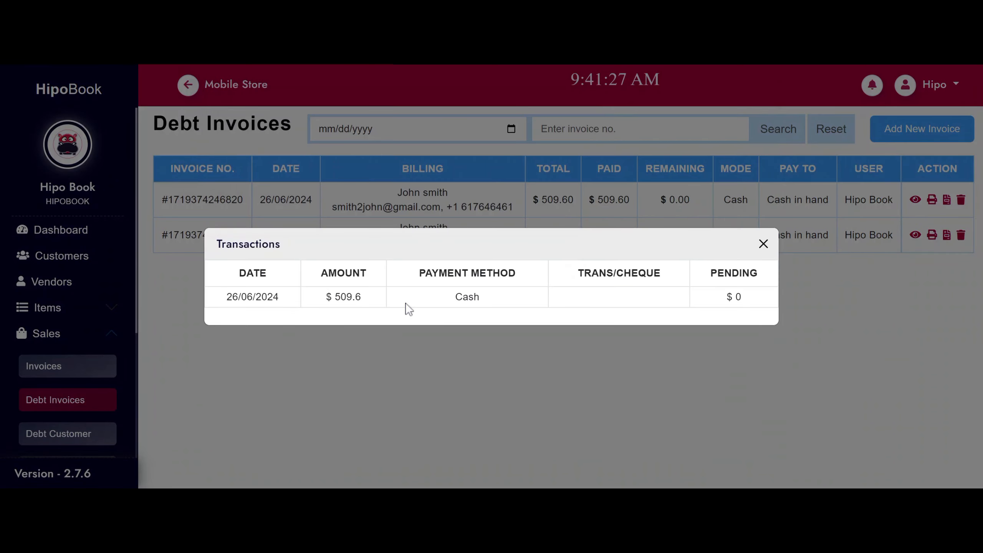
pyautogui.click(763, 244)
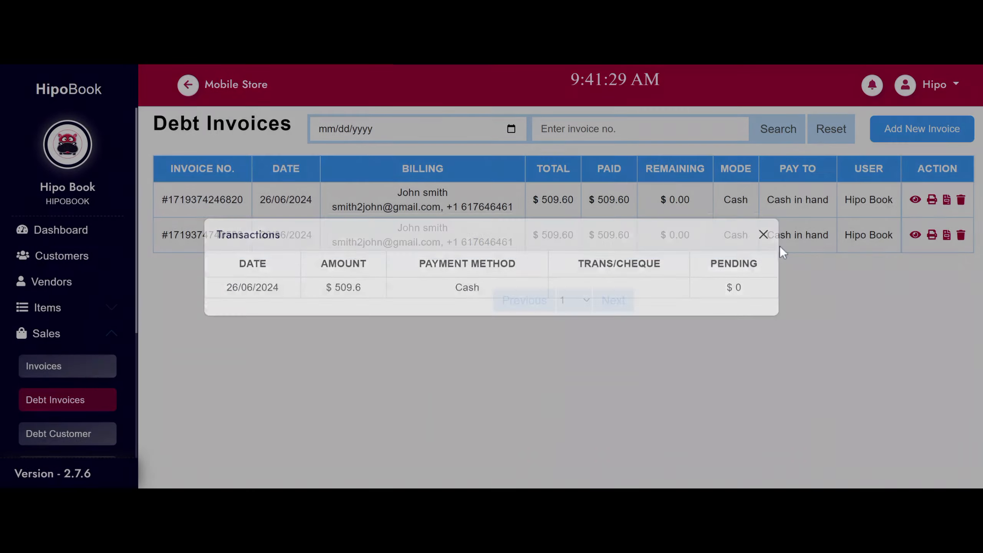
pyautogui.click(932, 200)
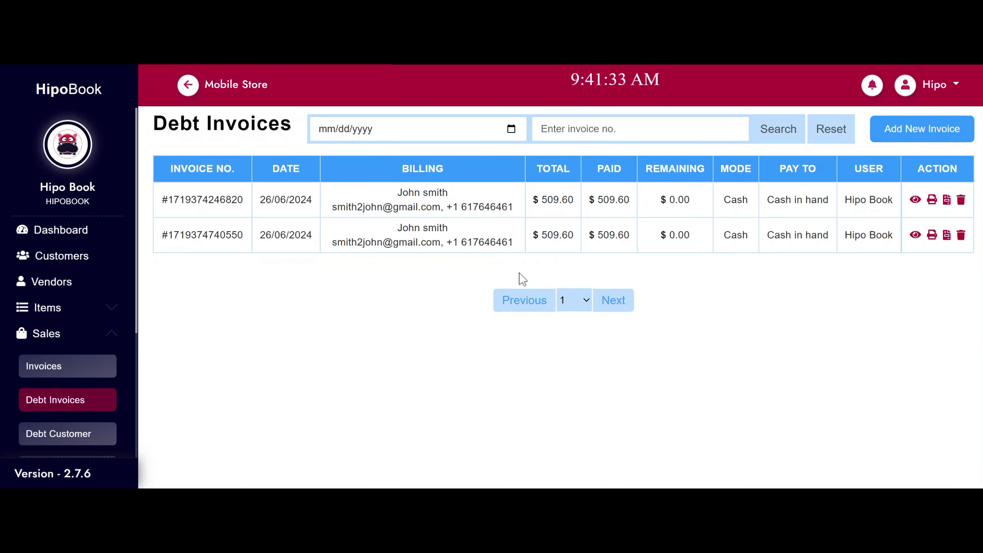
# Review the full details of the topmost debt invoice and return to the debt invoice list
pyautogui.click(946, 201)
pyautogui.scroll(-3, 534, 199)
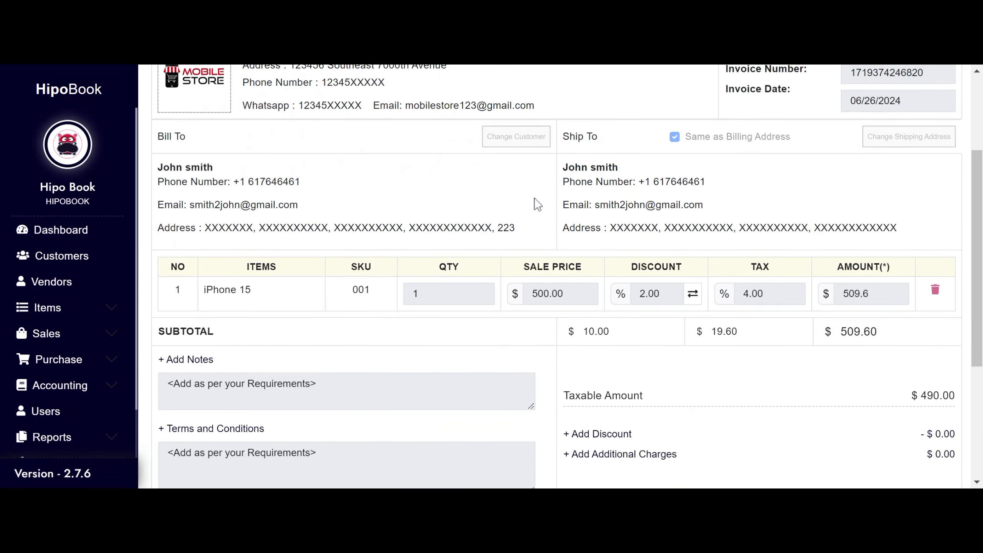
pyautogui.scroll(-5, 541, 199)
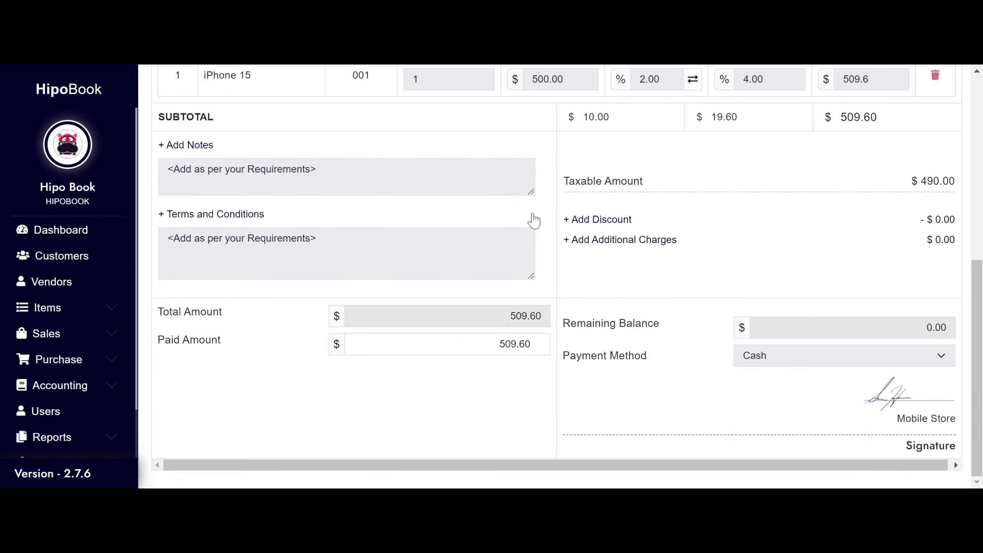
pyautogui.scroll(8, 535, 221)
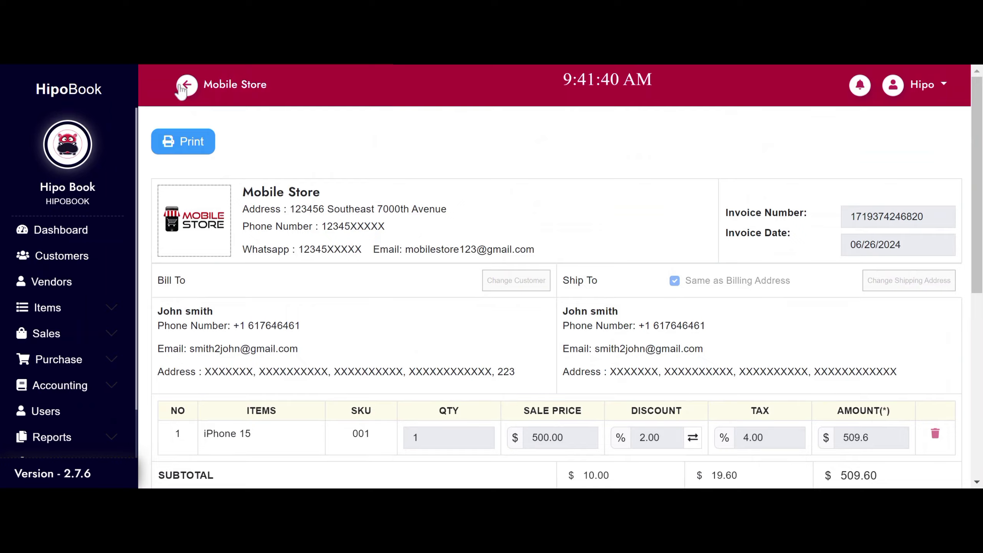
pyautogui.click(181, 87)
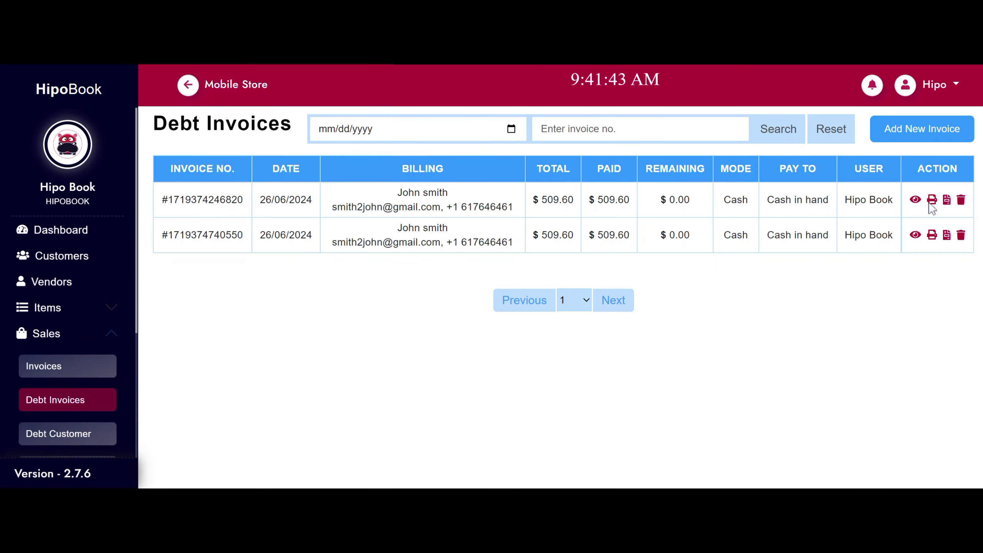
# Try to delete the topmost debt invoice from the list
pyautogui.click(960, 200)
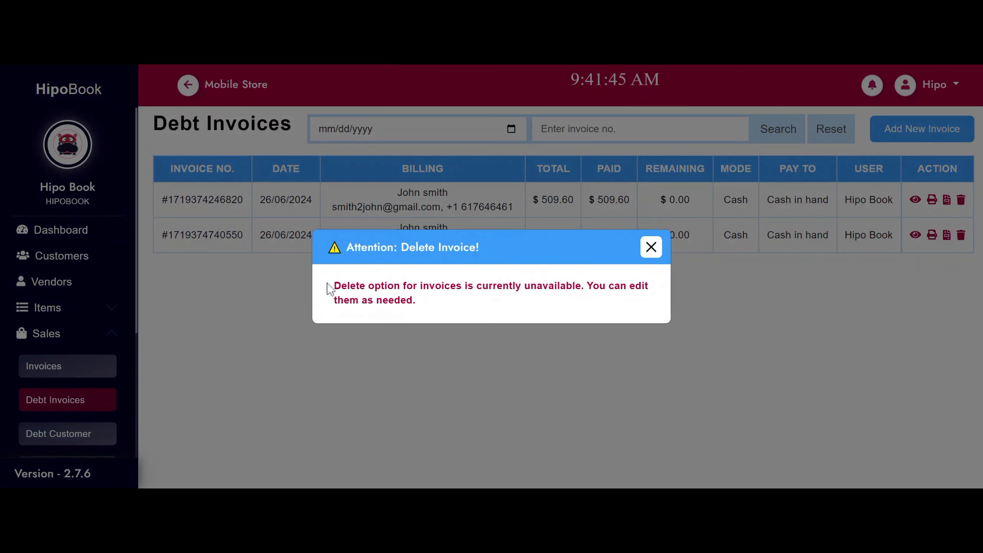
pyautogui.moveTo(328, 286); pyautogui.dragTo(433, 302)
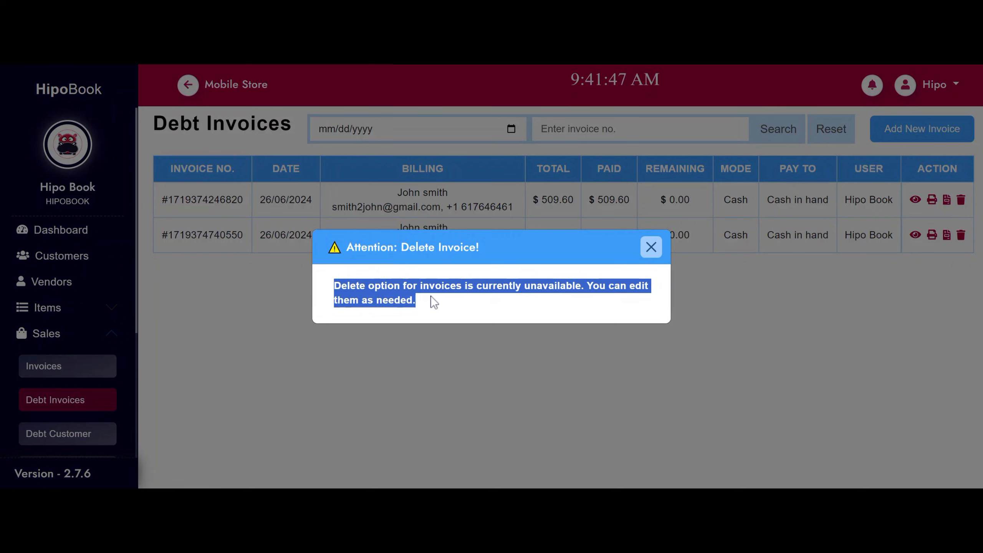
pyautogui.click(477, 308)
pyautogui.click(651, 246)
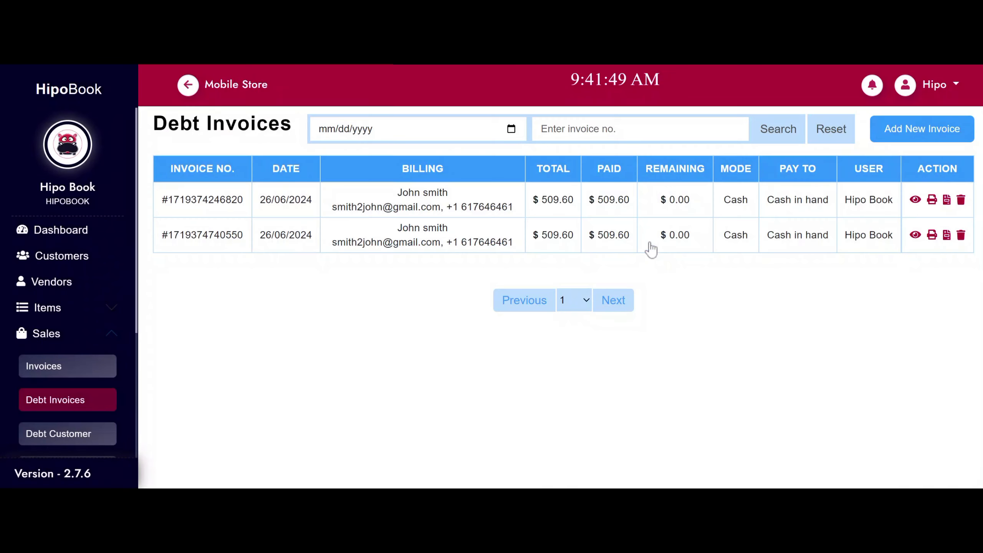
# Start a new debt invoice and bill it to the third customer in the existing customer list
pyautogui.click(911, 139)
pyautogui.scroll(-1, 290, 270)
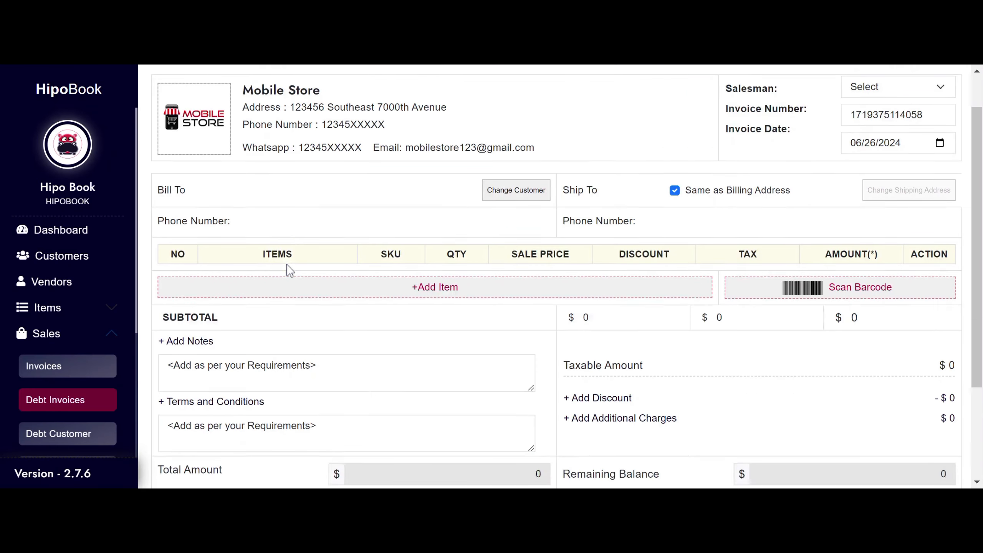
pyautogui.scroll(-2, 289, 270)
pyautogui.click(509, 95)
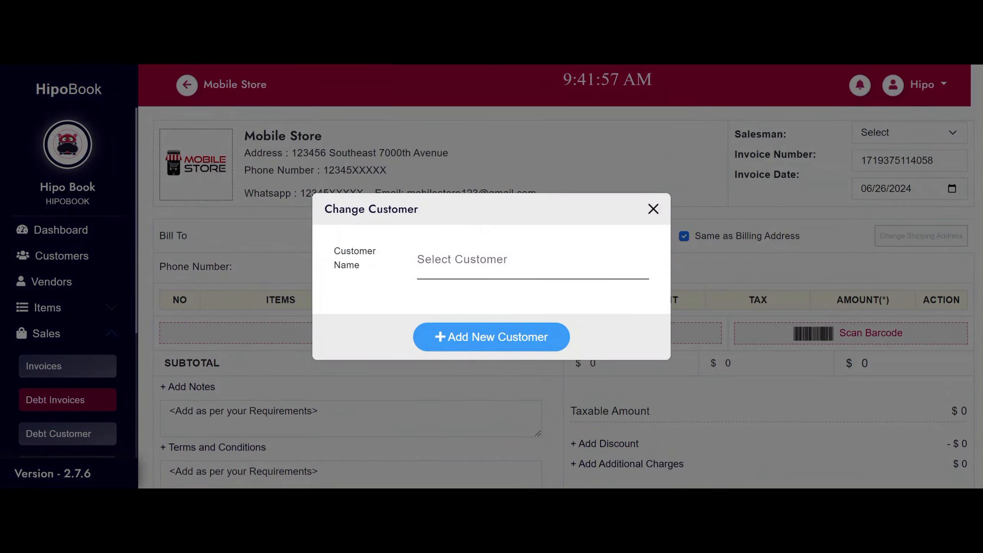
pyautogui.click(500, 264)
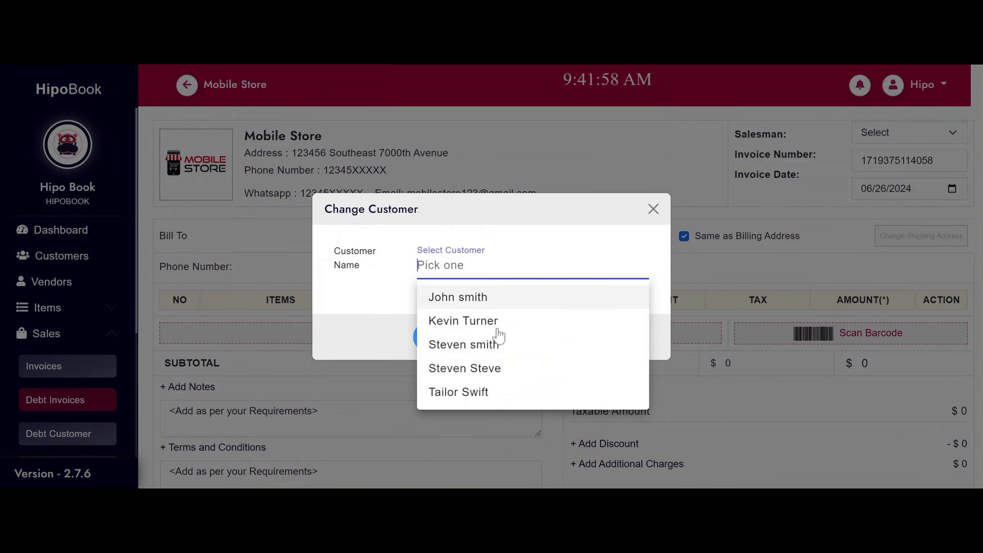
pyautogui.click(480, 345)
pyautogui.click(498, 240)
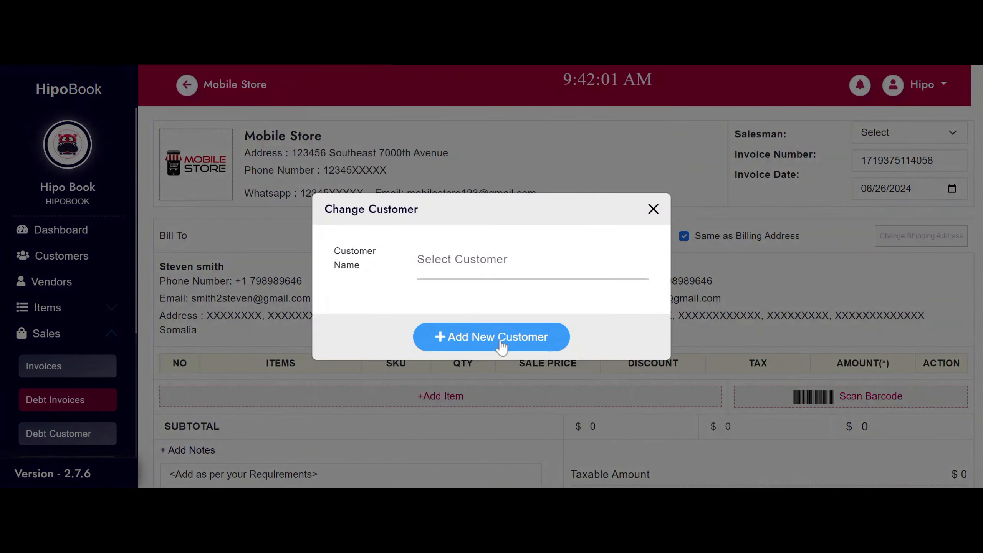
pyautogui.click(653, 211)
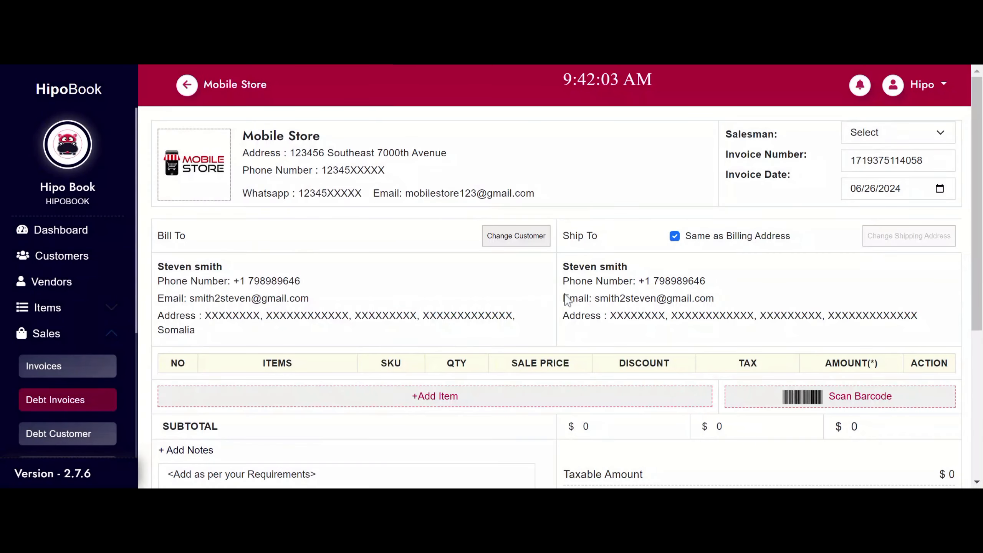
# Review the notes and the terms and conditions text of the new debt invoice
pyautogui.scroll(-6, 579, 329)
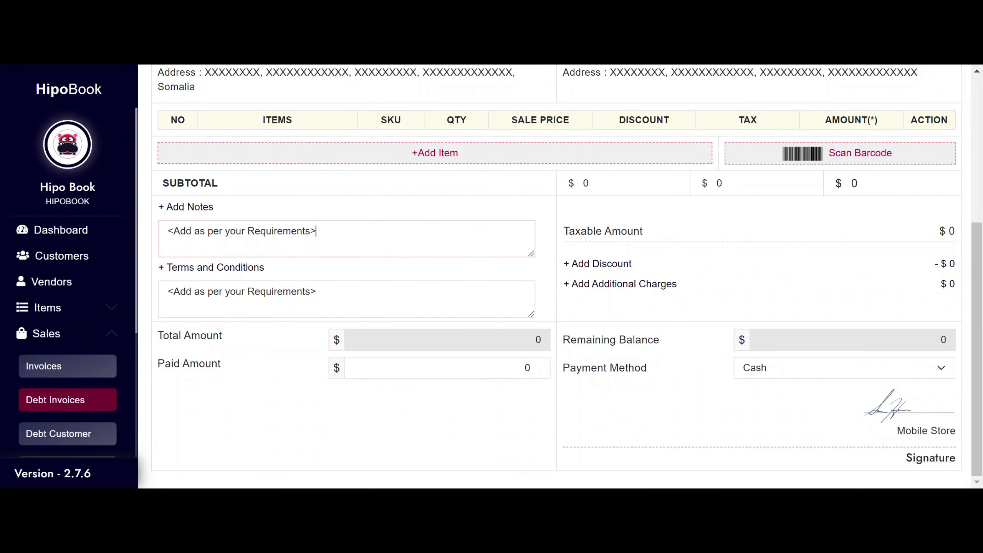
pyautogui.moveTo(316, 231); pyautogui.dragTo(150, 244)
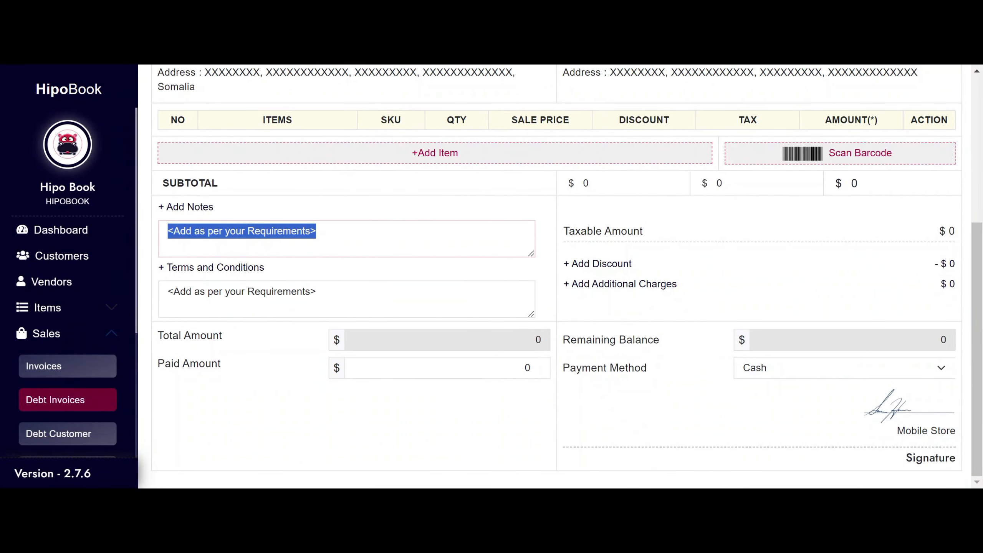
pyautogui.moveTo(316, 291); pyautogui.dragTo(154, 297)
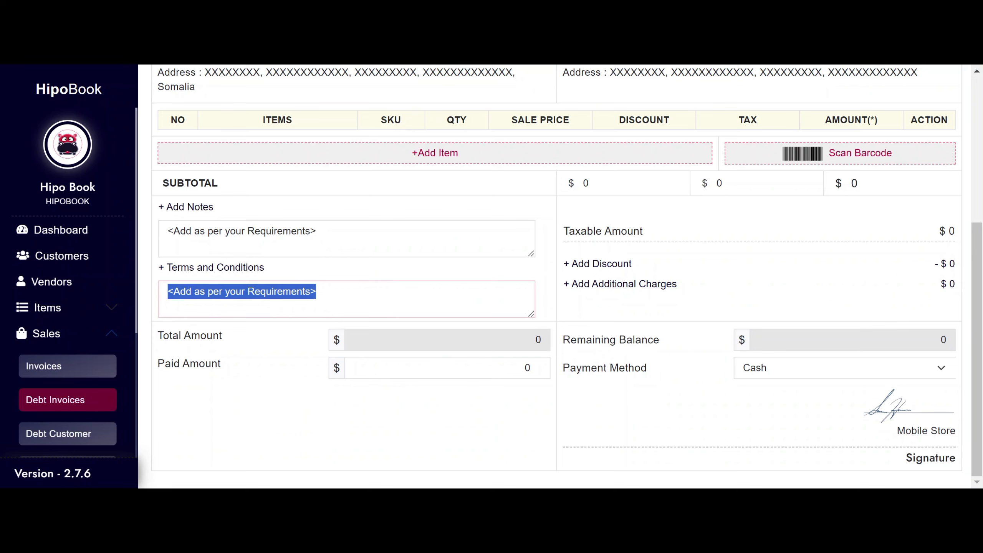
pyautogui.click(317, 292)
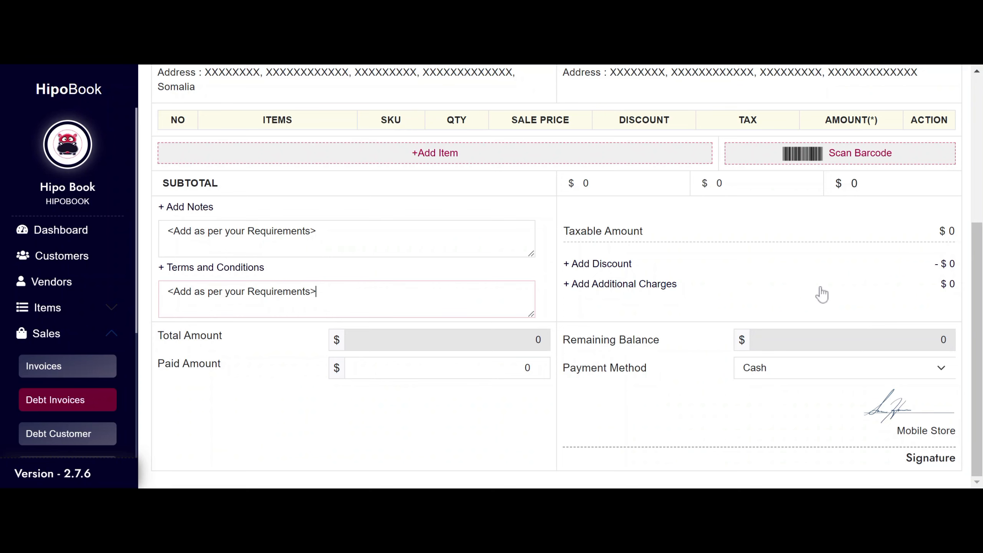
# Preview the Cheque and Online payment methods on the debt invoice and set it back to Cash
pyautogui.click(772, 374)
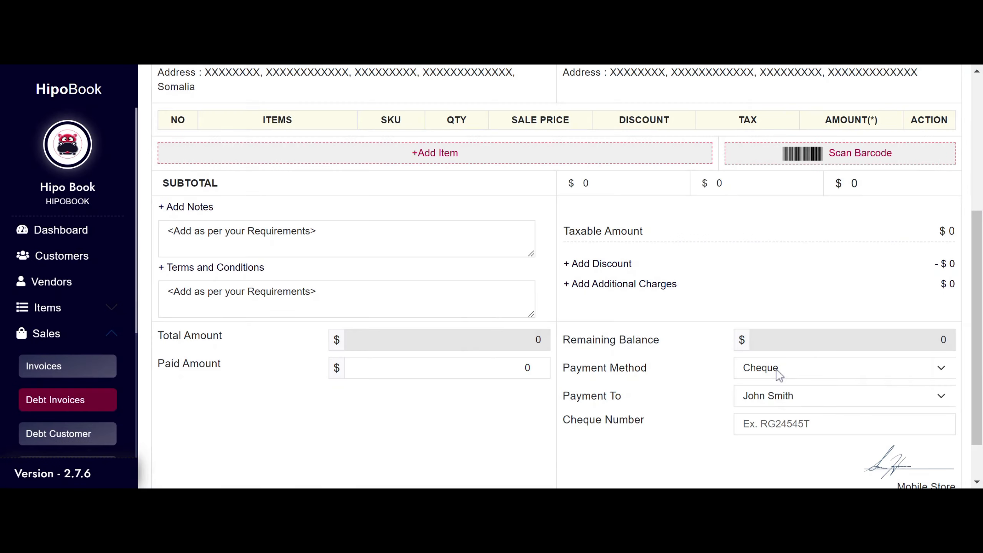
pyautogui.click(775, 379)
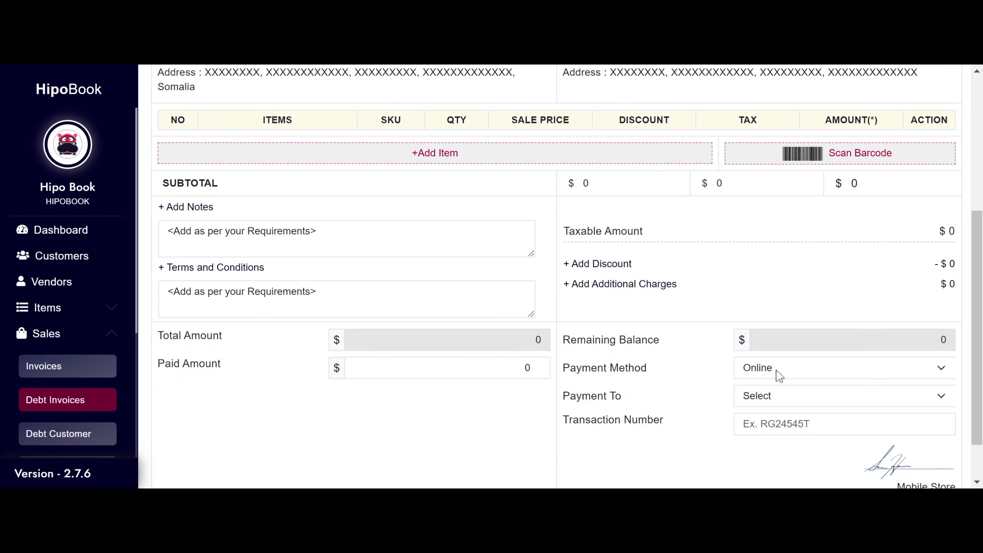
pyautogui.click(761, 387)
pyautogui.scroll(4, 502, 387)
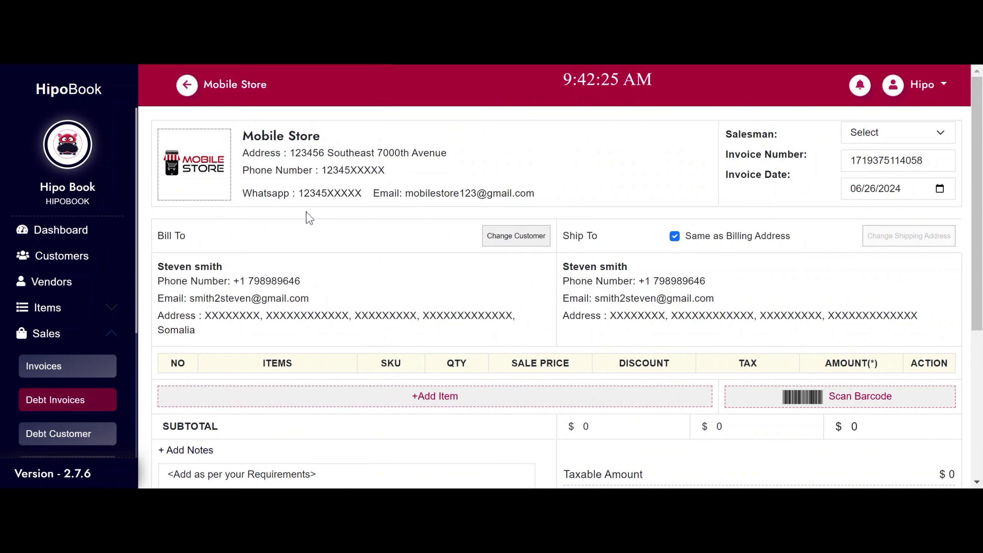
pyautogui.scroll(-5, 314, 233)
pyautogui.scroll(2, 424, 236)
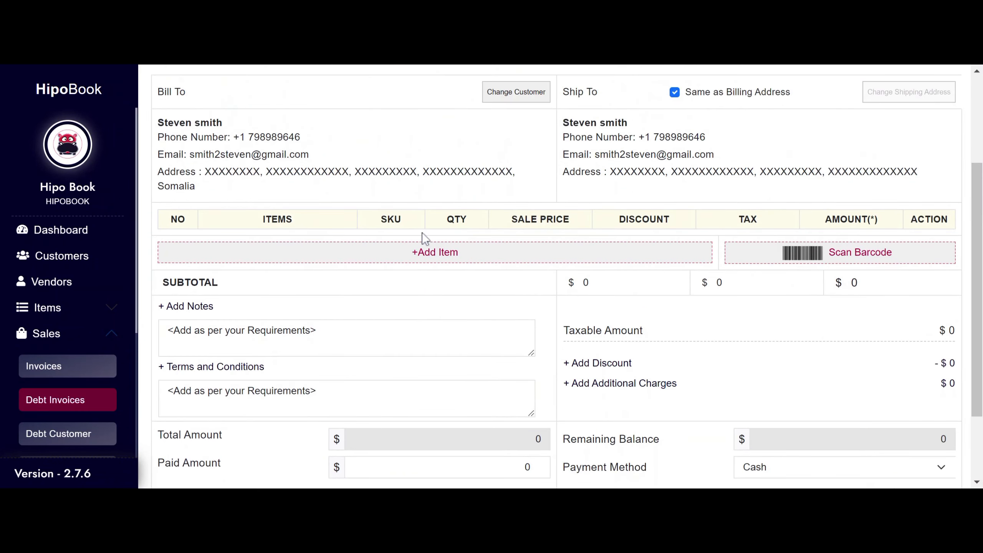
# Add one iPhone 15 from batch 1713 to the debt invoice and review the invoice
pyautogui.click(446, 252)
pyautogui.click(460, 289)
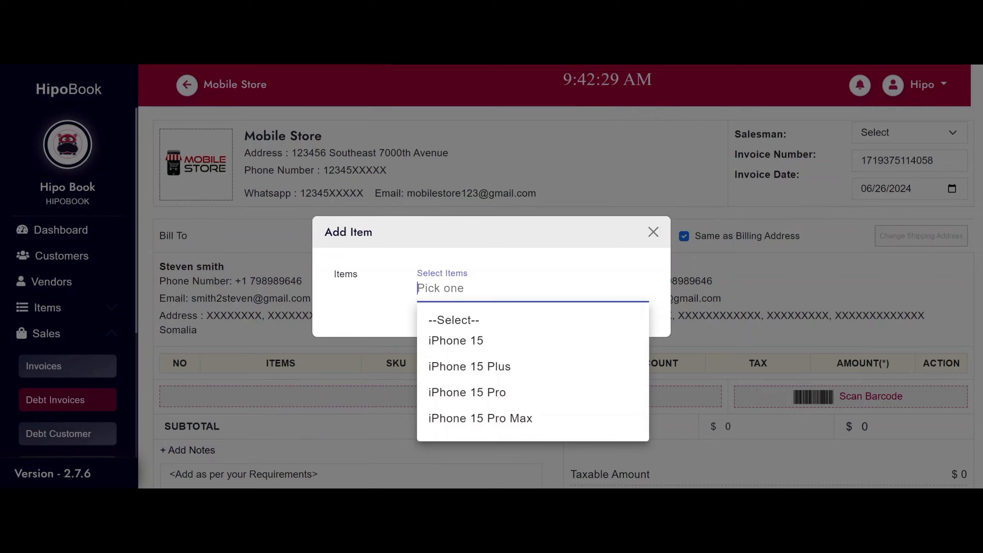
pyautogui.click(478, 346)
pyautogui.click(727, 286)
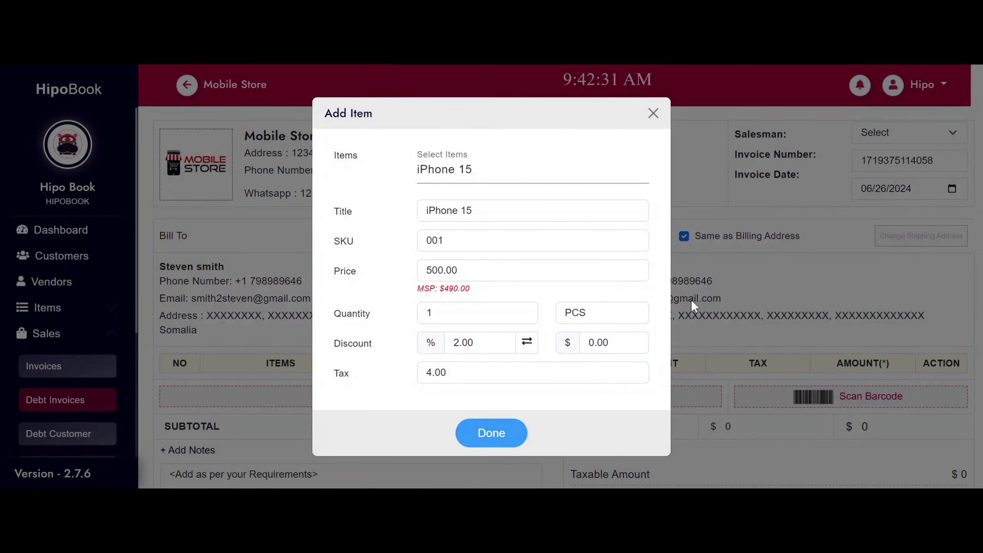
pyautogui.click(503, 446)
pyautogui.scroll(-9, 745, 342)
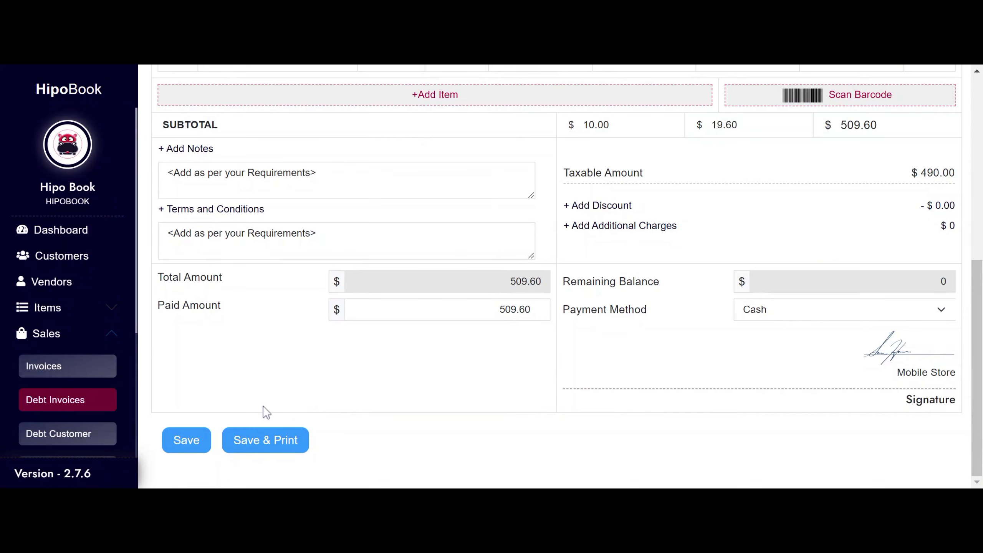
pyautogui.scroll(5, 266, 361)
pyautogui.scroll(4, 248, 294)
pyautogui.scroll(-4, 212, 251)
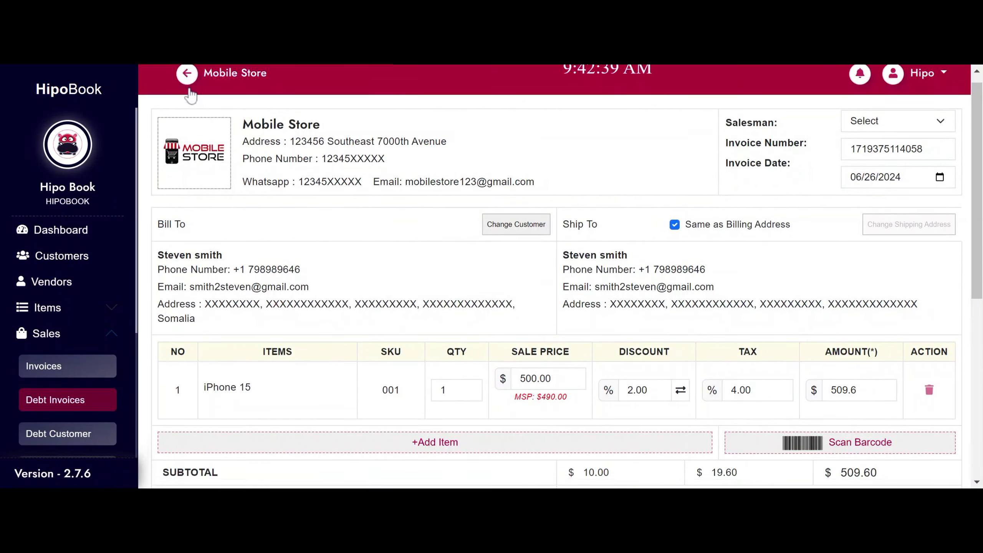
pyautogui.scroll(-4, 99, 393)
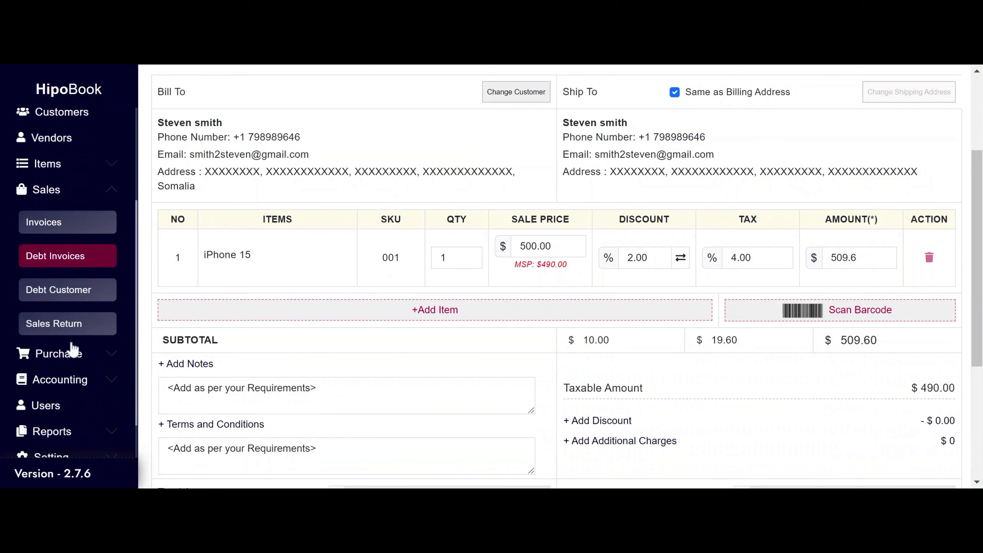
# Start a new invoice from the debt customer list and add one iPhone 15 from batch 1713 to it
pyautogui.click(69, 290)
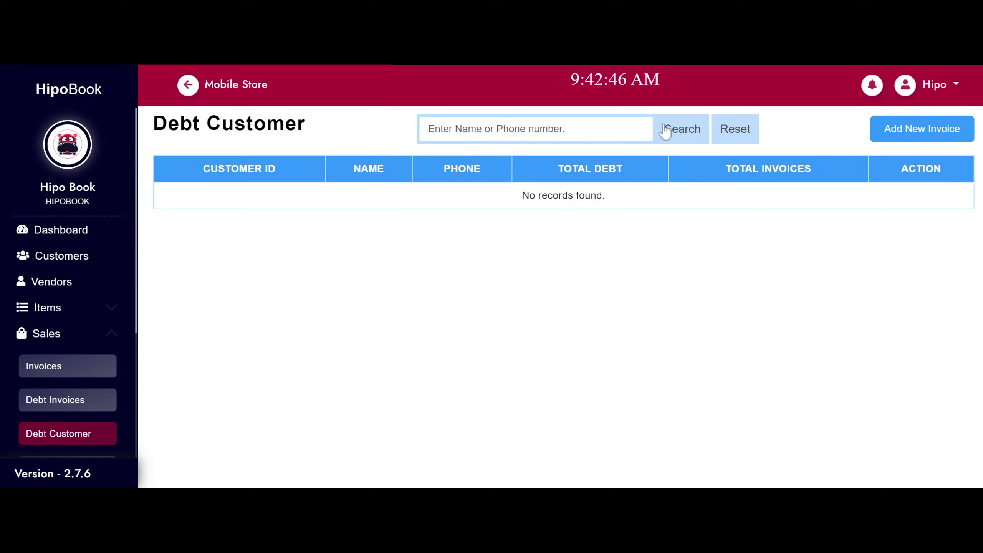
pyautogui.click(918, 137)
pyautogui.scroll(-2, 426, 247)
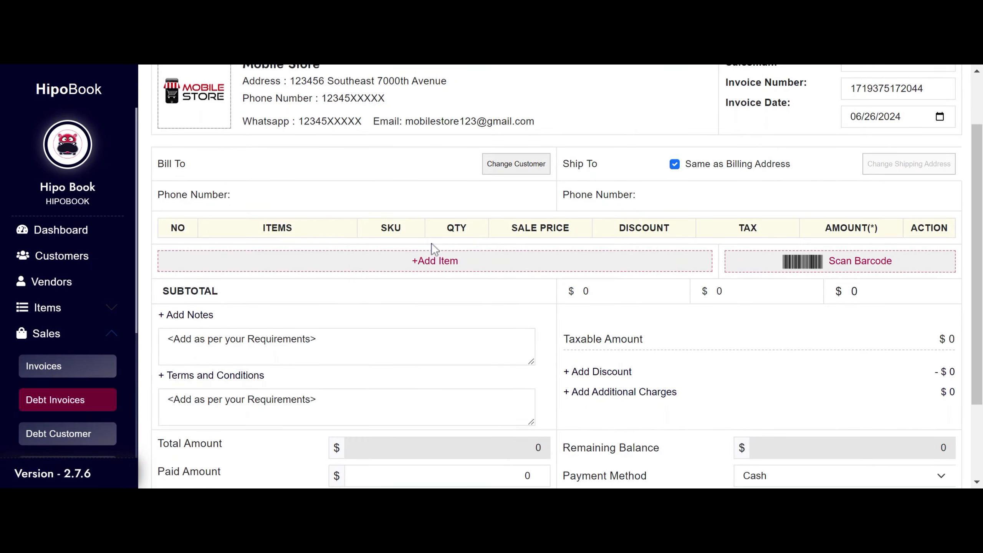
pyautogui.click(456, 259)
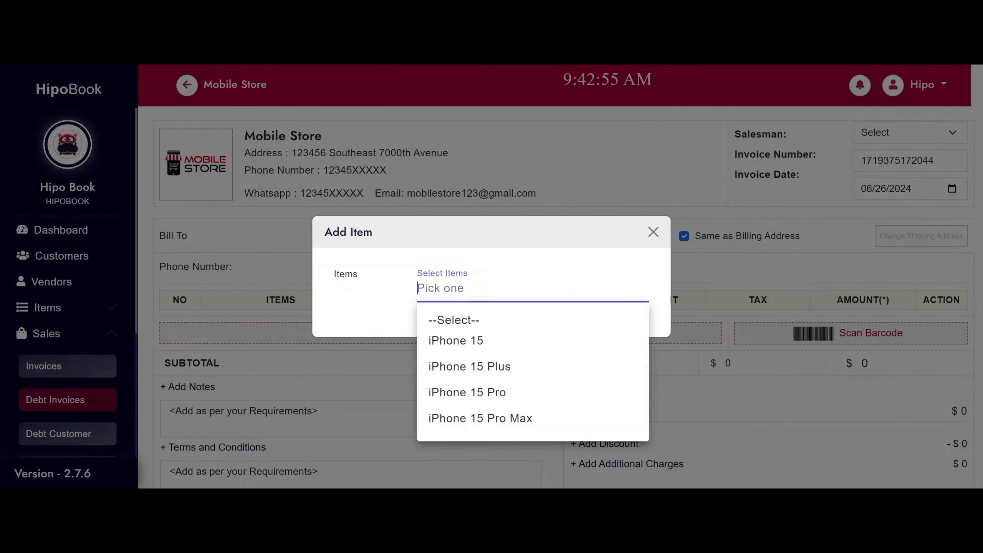
pyautogui.click(459, 341)
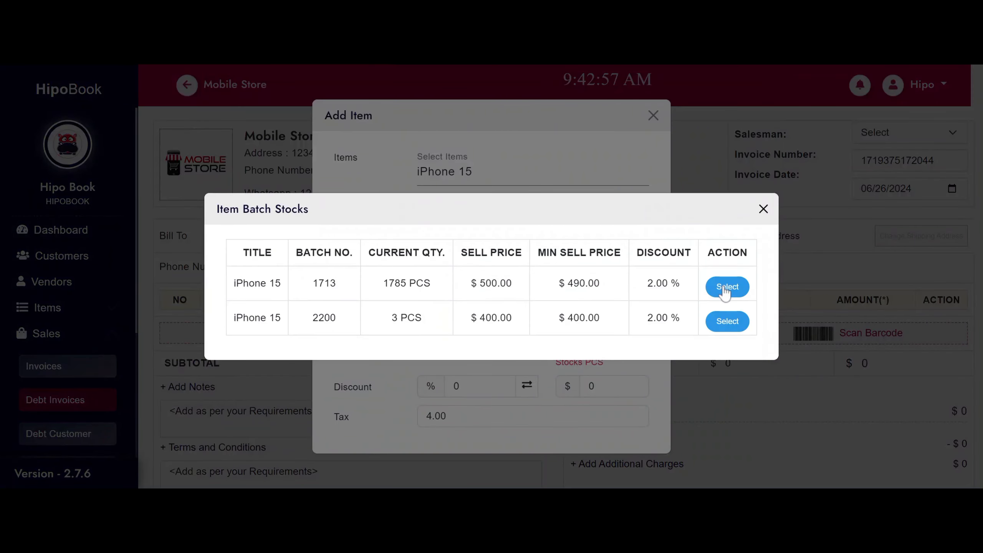
pyautogui.click(724, 288)
pyautogui.click(502, 427)
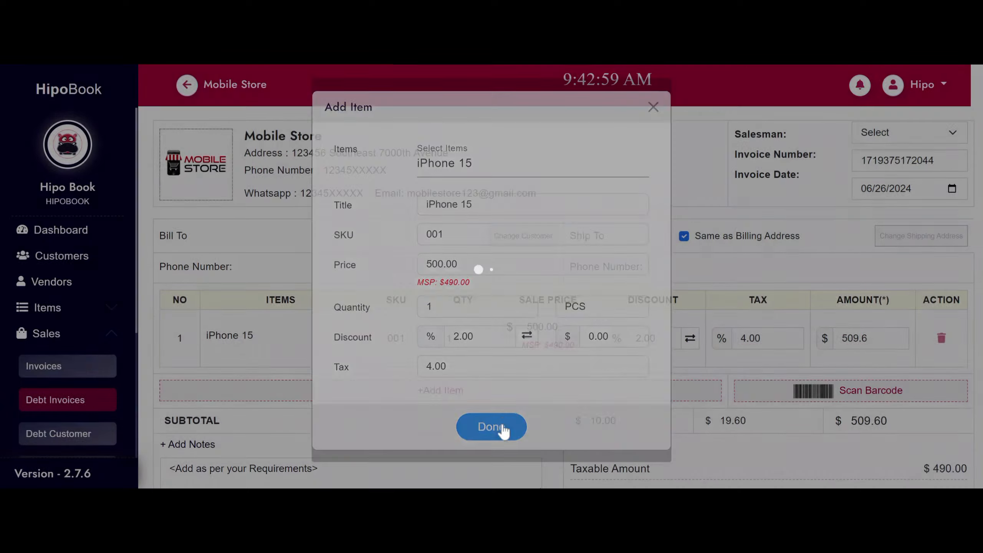
# Bill the new debt invoice to the first customer in the existing customer list
pyautogui.click(502, 236)
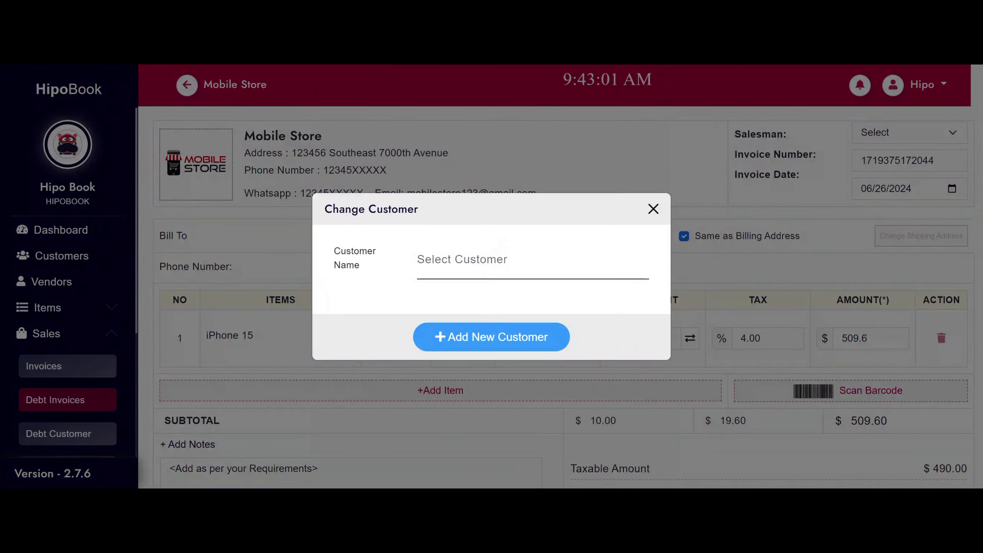
pyautogui.click(484, 260)
pyautogui.click(468, 320)
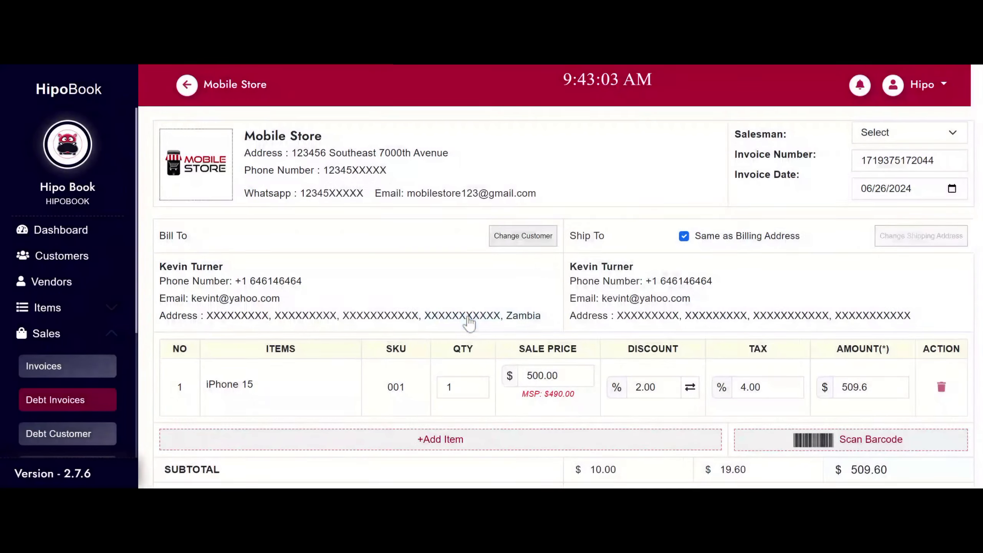
pyautogui.click(543, 245)
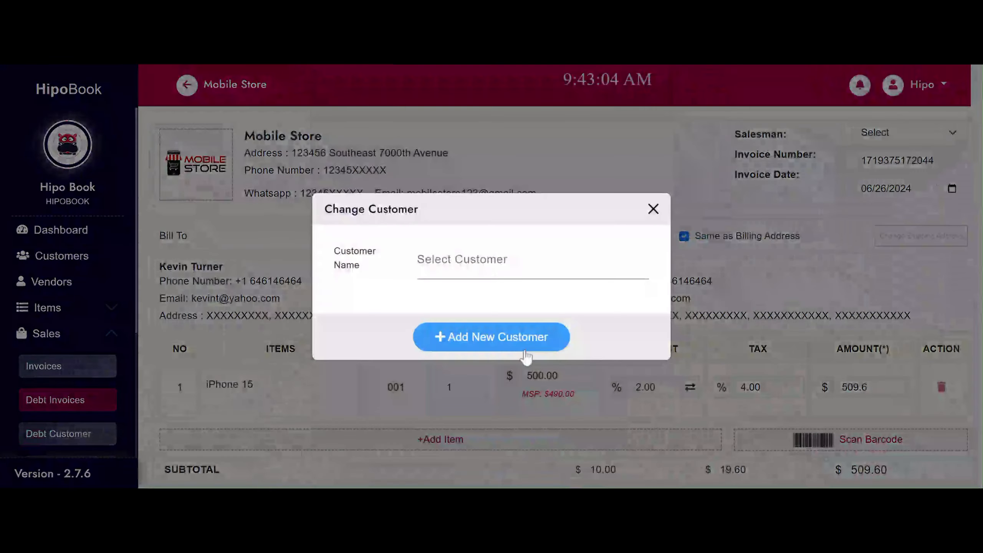
pyautogui.click(652, 211)
# Try an iPhone 15 sale price of $499 on the debt invoice and set it back to $500
pyautogui.scroll(-3, 805, 278)
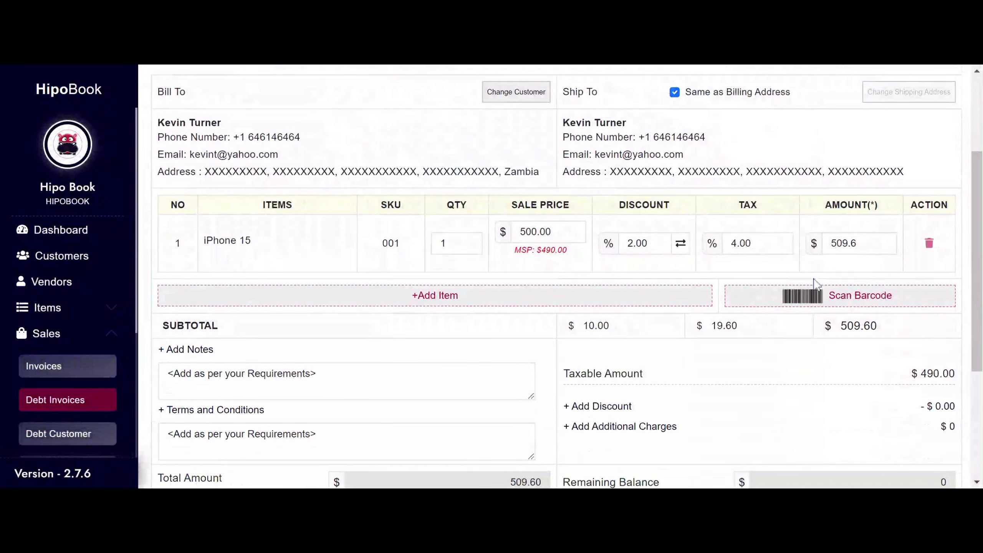
pyautogui.click(571, 236)
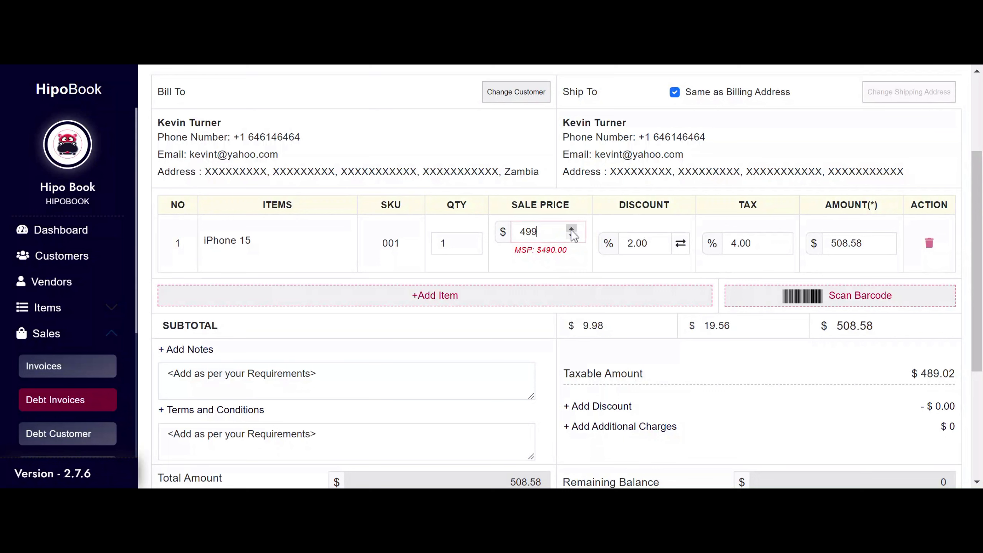
pyautogui.click(571, 228)
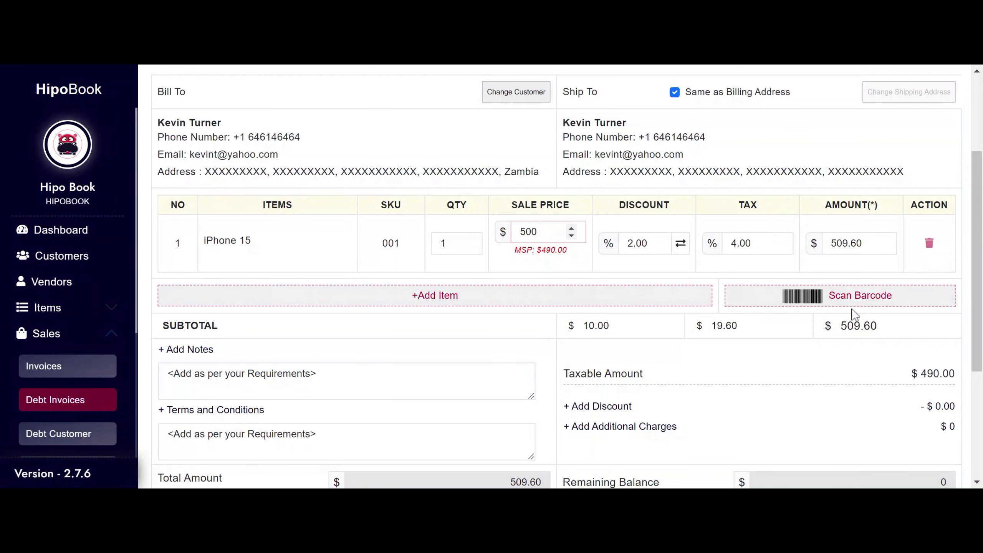
# Save the debt invoice without printing it
pyautogui.scroll(-5, 716, 261)
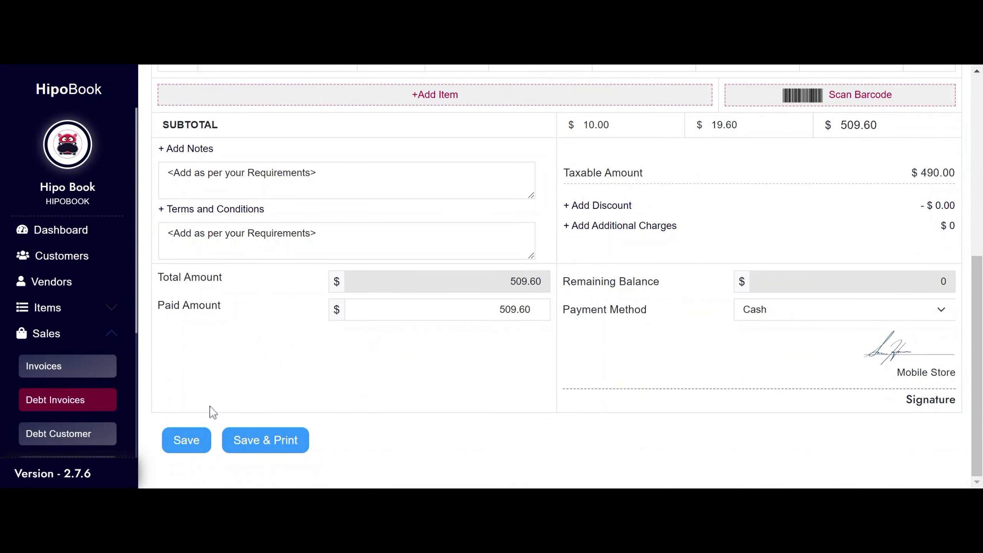
pyautogui.click(183, 442)
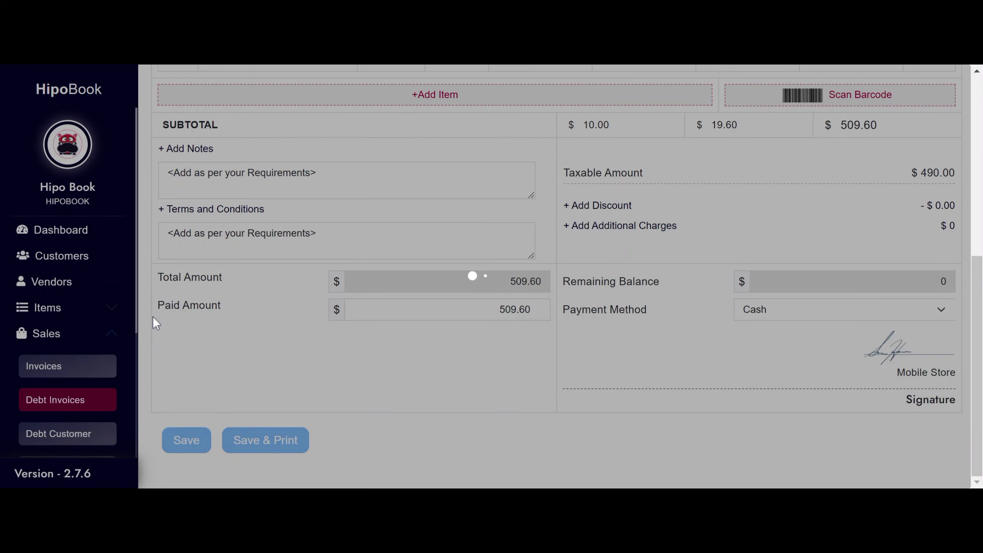
# View the sales returns list, and copy the invoice number of the second entry in the sales invoices list
pyautogui.scroll(-3, 114, 268)
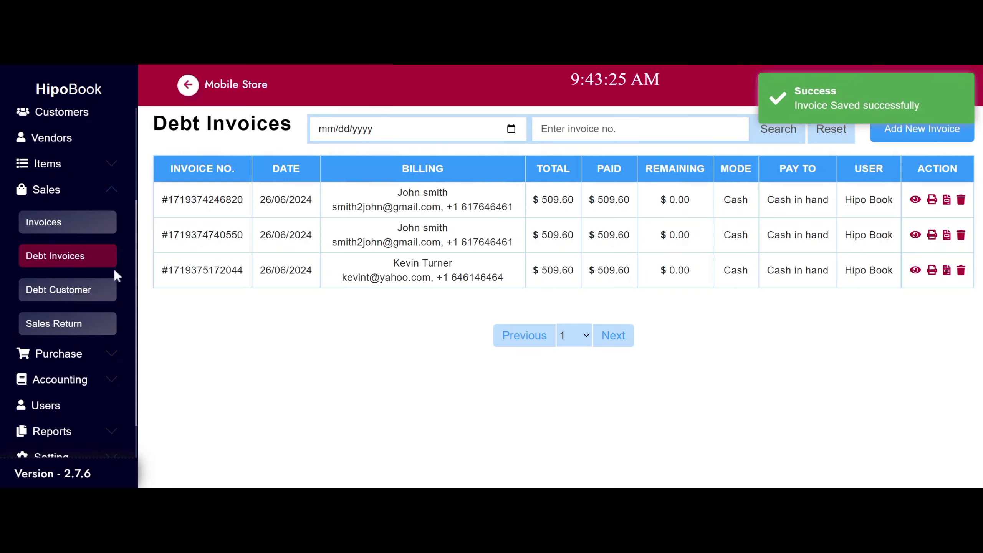
pyautogui.click(44, 324)
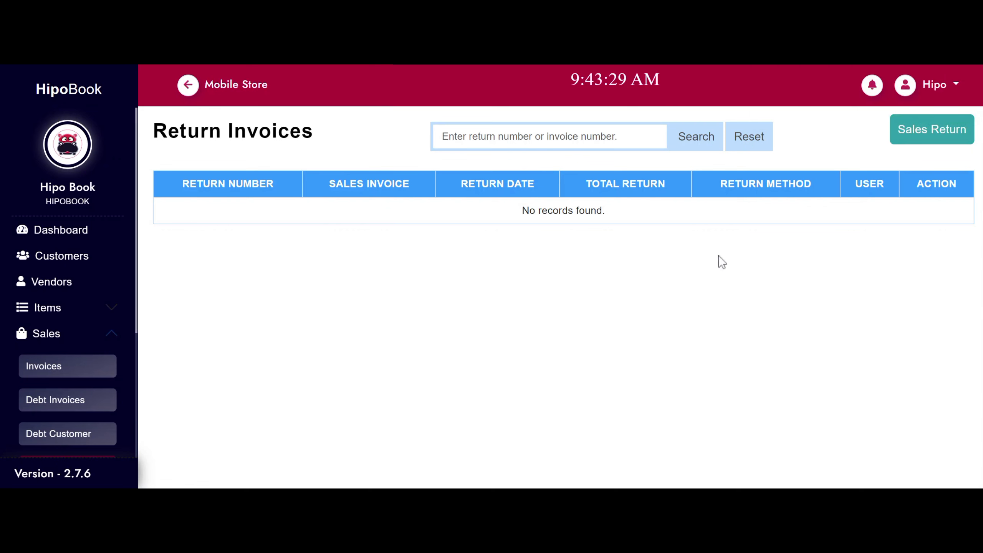
pyautogui.click(81, 367)
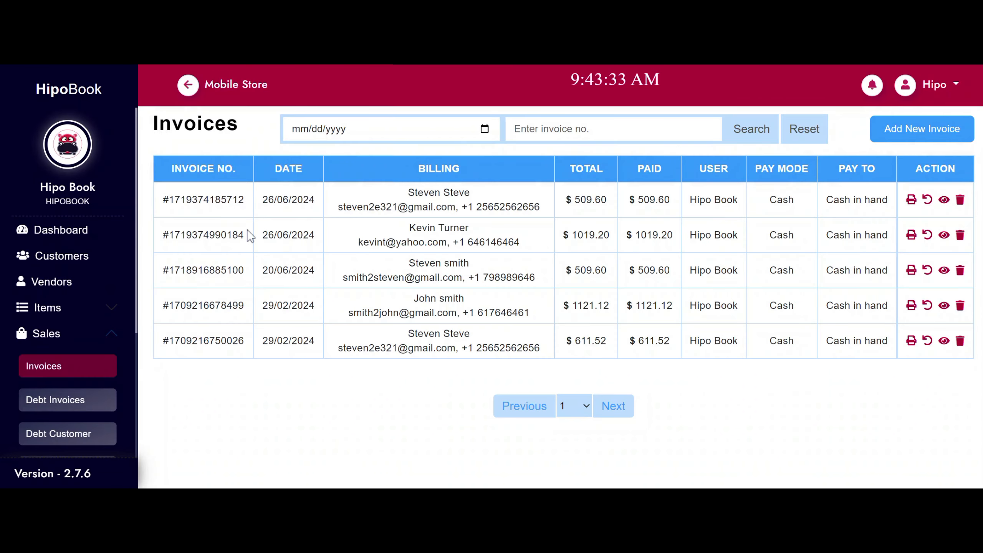
pyautogui.moveTo(249, 234); pyautogui.dragTo(174, 235)
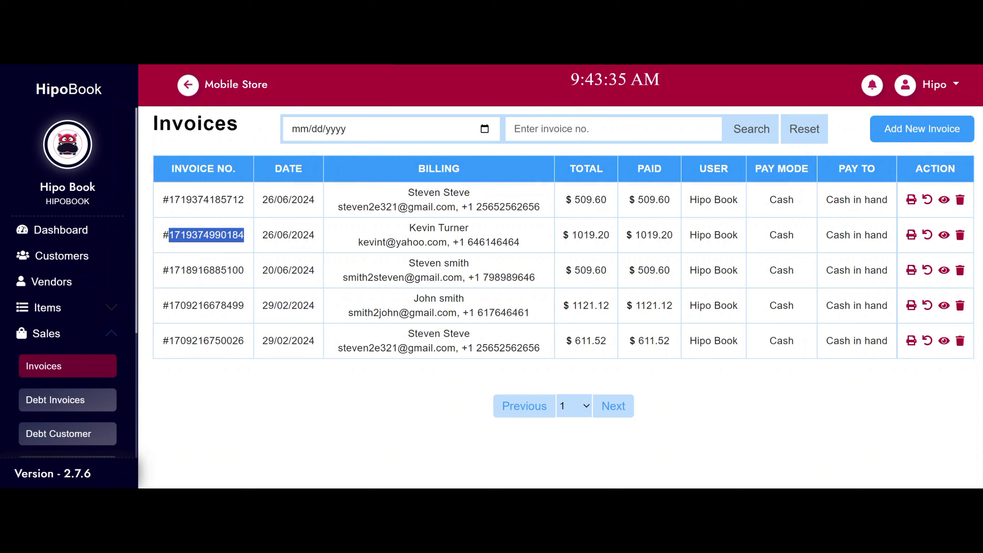
pyautogui.click(393, 229)
pyautogui.moveTo(424, 228); pyautogui.dragTo(529, 248)
pyautogui.click(546, 243)
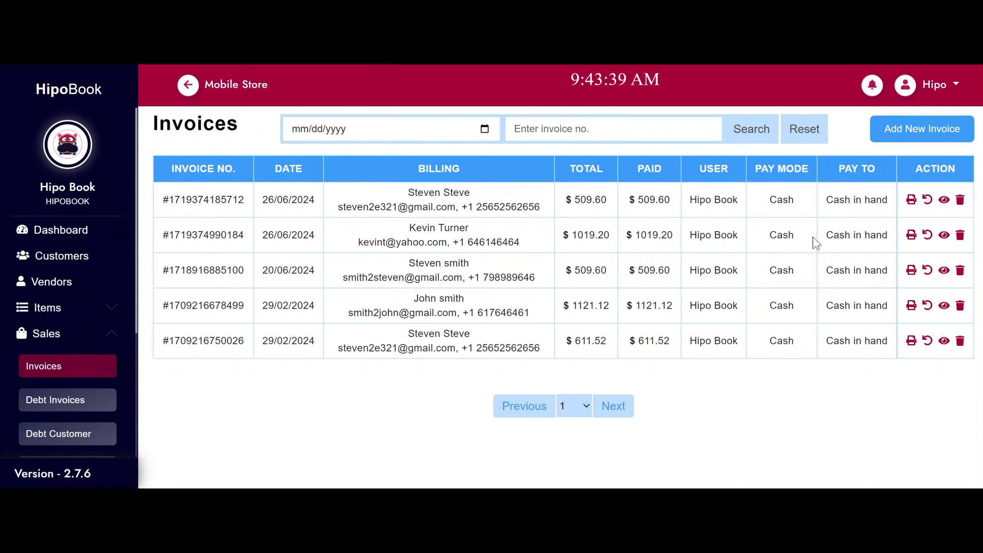
# Search the return invoices for the copied number of the second sales invoice
pyautogui.scroll(-4, 122, 340)
pyautogui.click(63, 329)
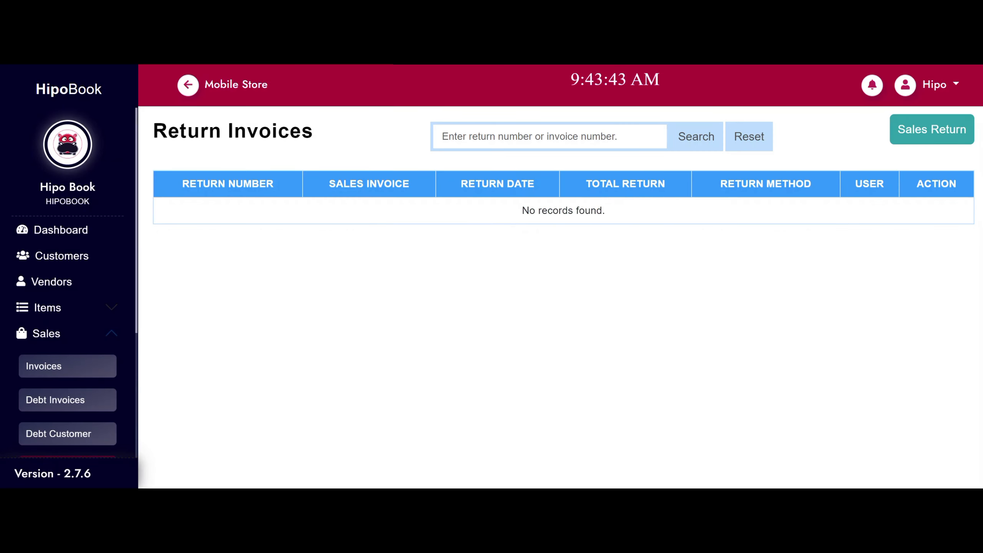
pyautogui.hotkey('ctrl', 'v')
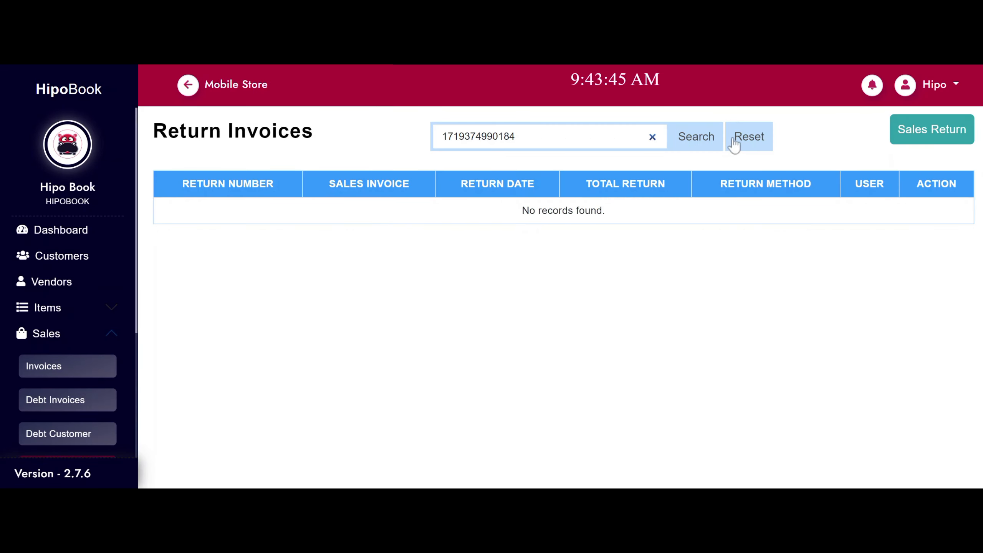
pyautogui.click(706, 145)
# Copy the invoice number of the topmost entry in the sales invoices list
pyautogui.click(56, 370)
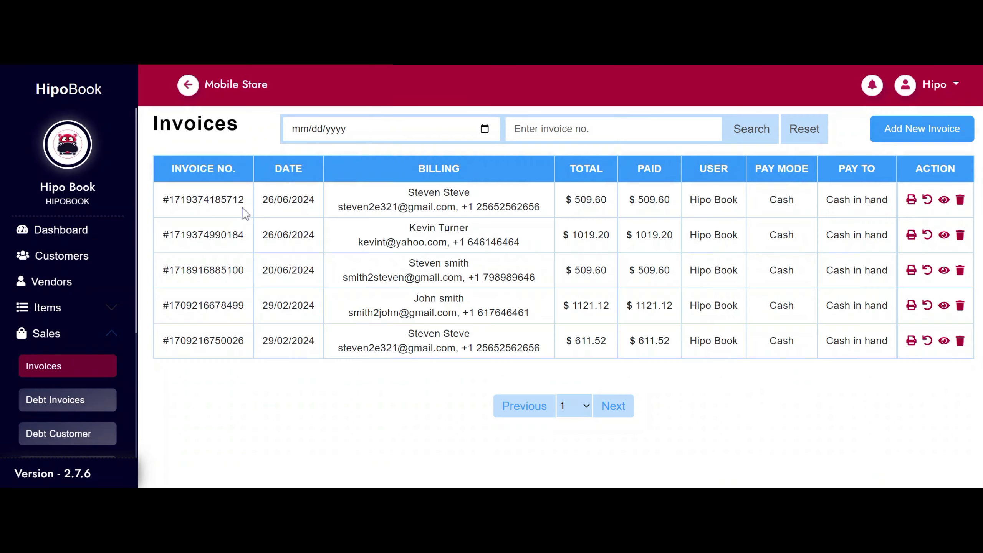
pyautogui.moveTo(245, 199); pyautogui.dragTo(169, 200)
pyautogui.hotkey('ctrl', 'c')
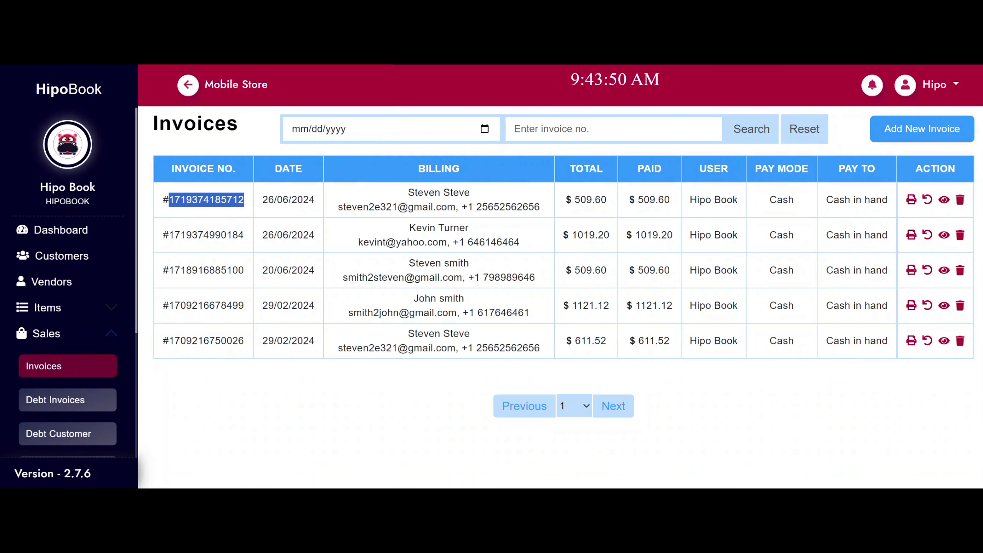
# Search the return invoices for the copied number of the topmost sales invoice
pyautogui.scroll(-2, 65, 392)
pyautogui.click(61, 399)
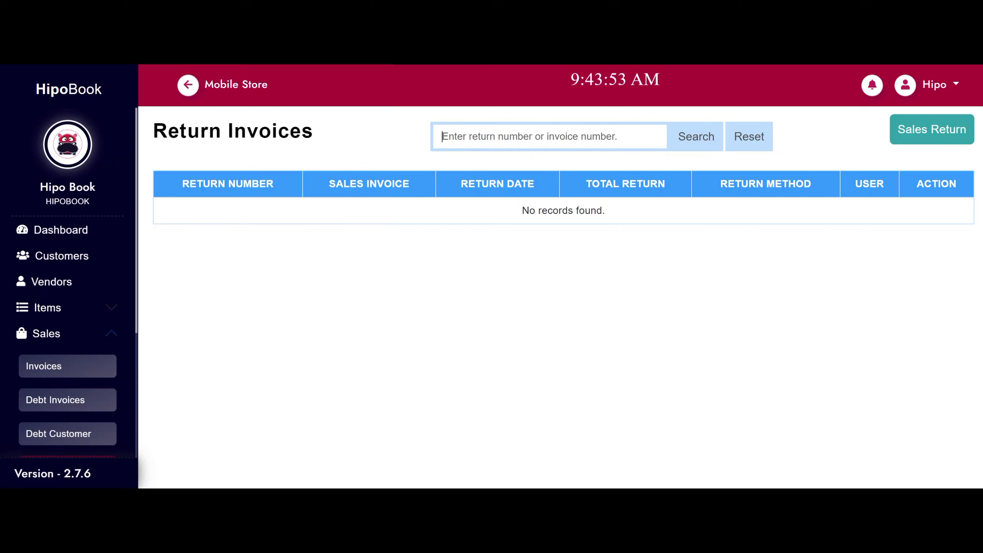
pyautogui.hotkey('ctrl', 'v')
pyautogui.click(696, 149)
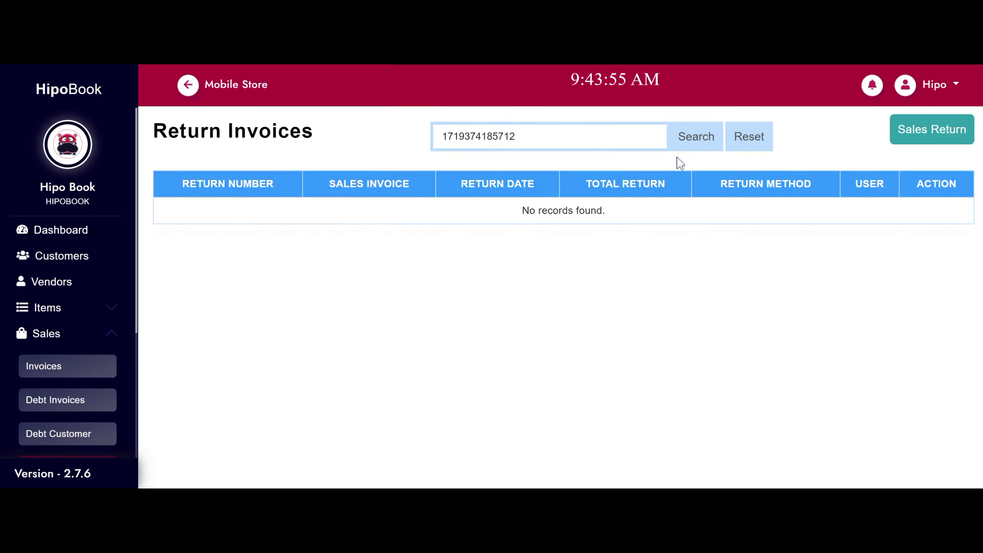
# Start a sales return and find the topmost sales invoice by its copied number
pyautogui.click(895, 144)
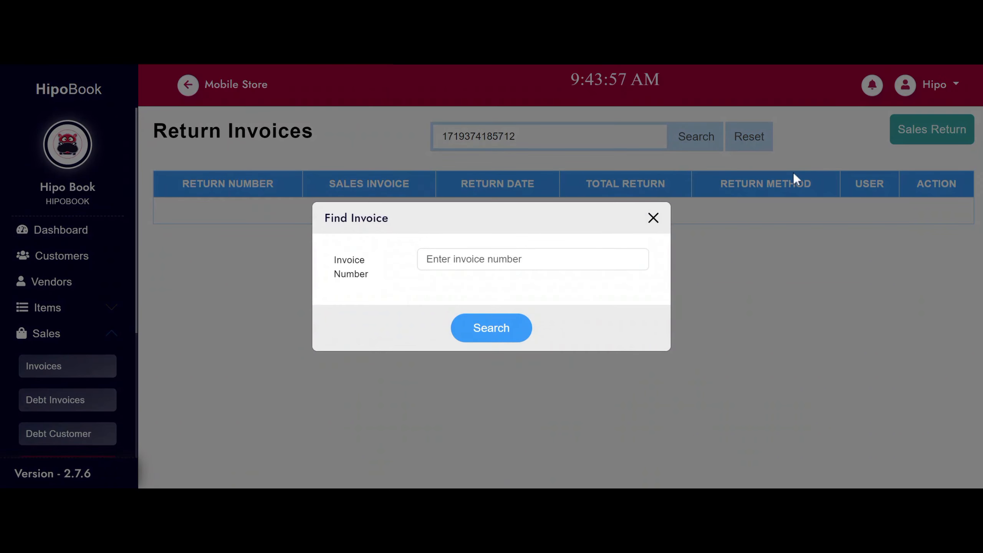
pyautogui.hotkey('ctrl', 'v')
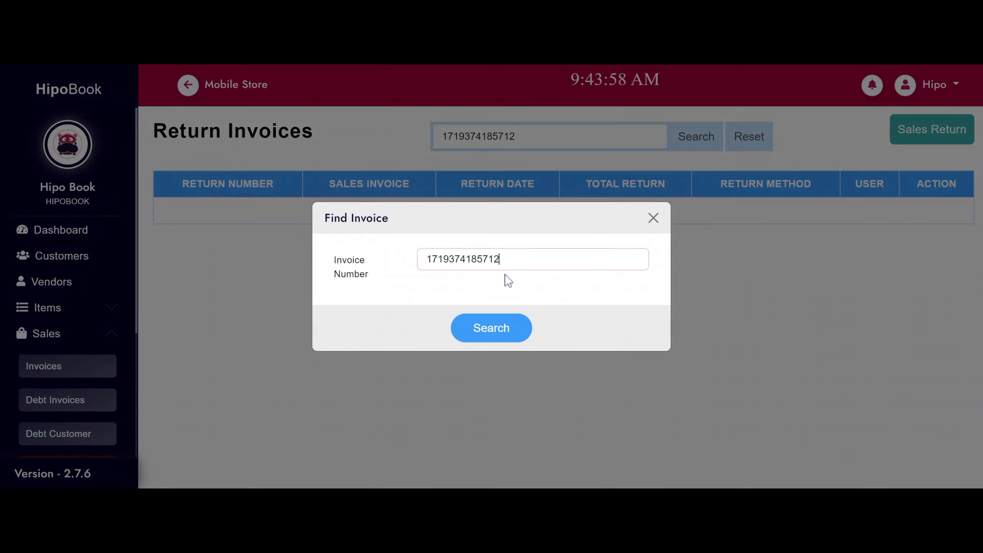
pyautogui.click(489, 336)
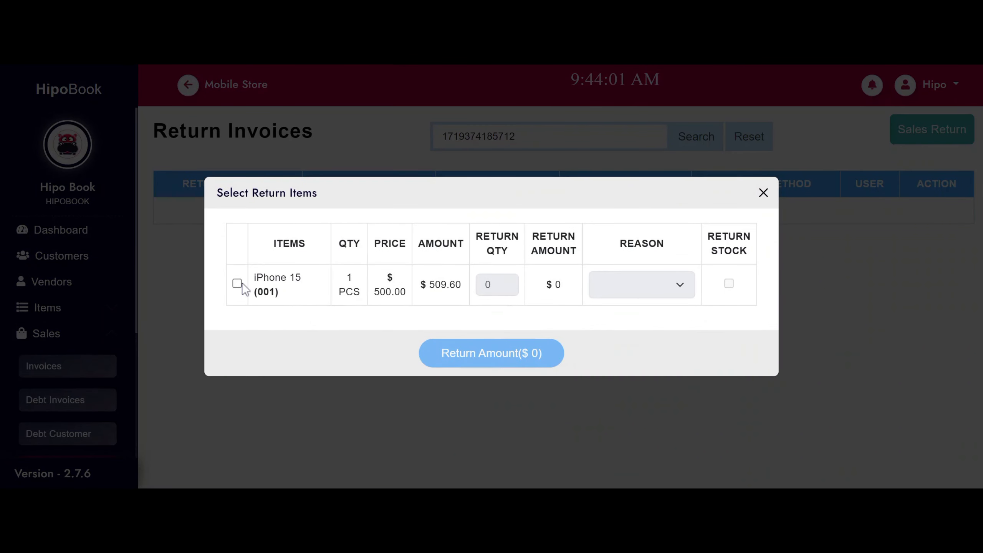
# Select the iPhone 15 as the item to return and set its return quantity to 1
pyautogui.click(237, 284)
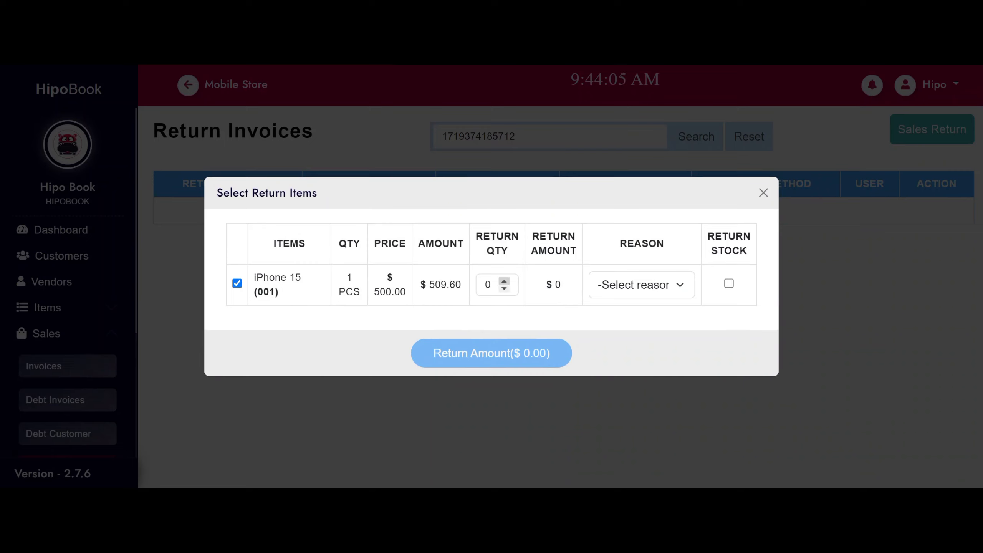
pyautogui.click(504, 281)
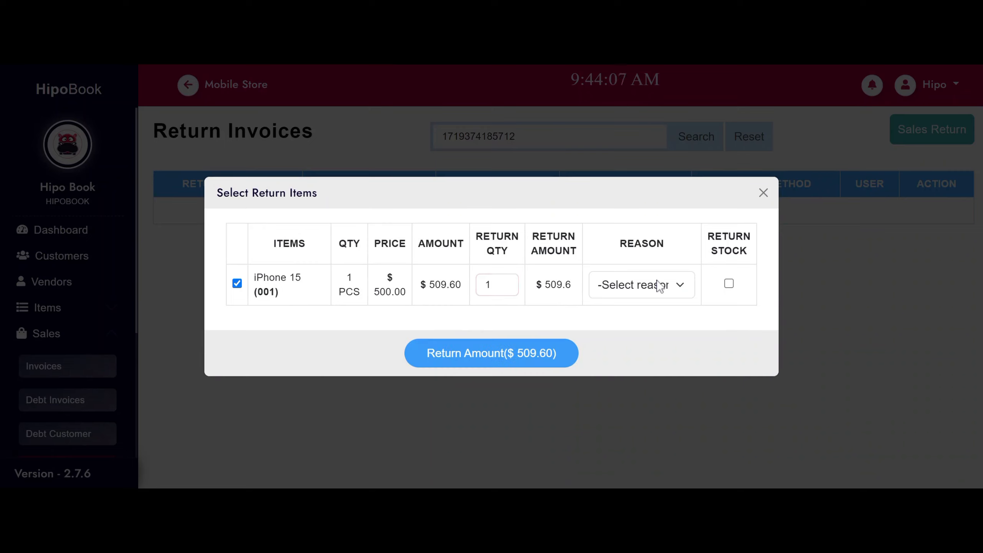